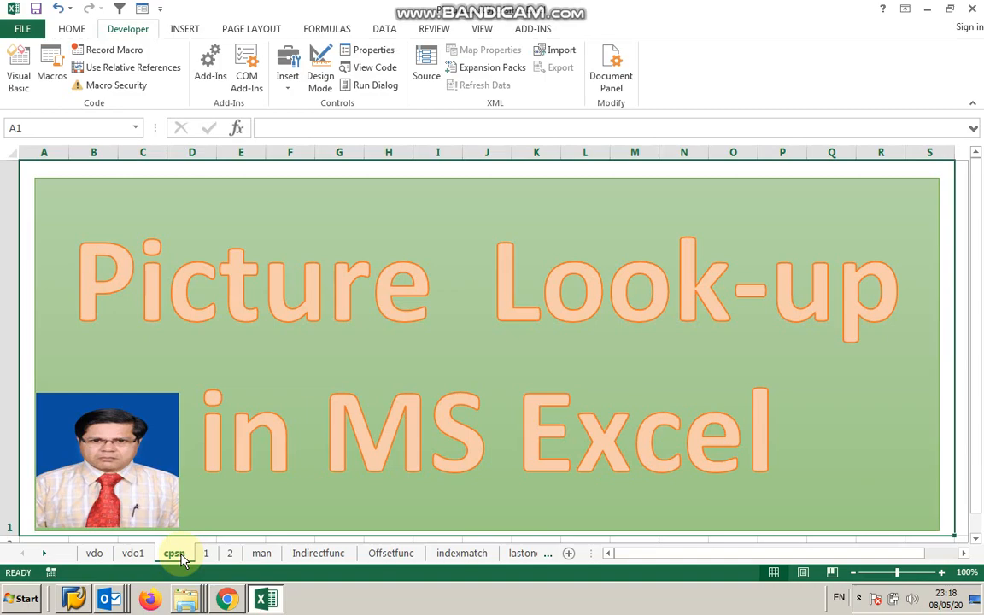
Check the photo file paths on the man sheet, and select employee code A103G in cell J2 of sheet 1
left_click(262, 554)
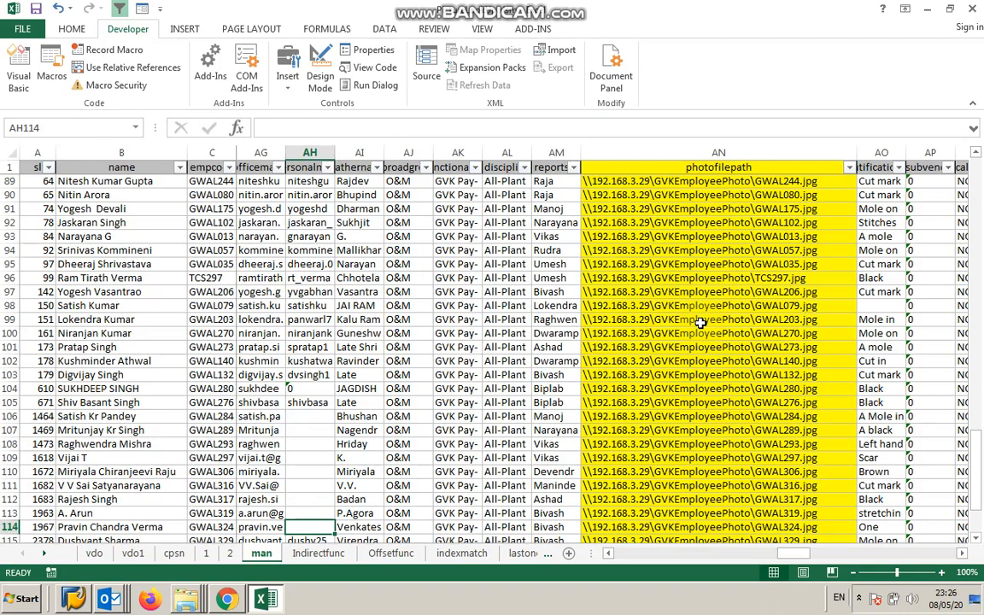
left_click(206, 553)
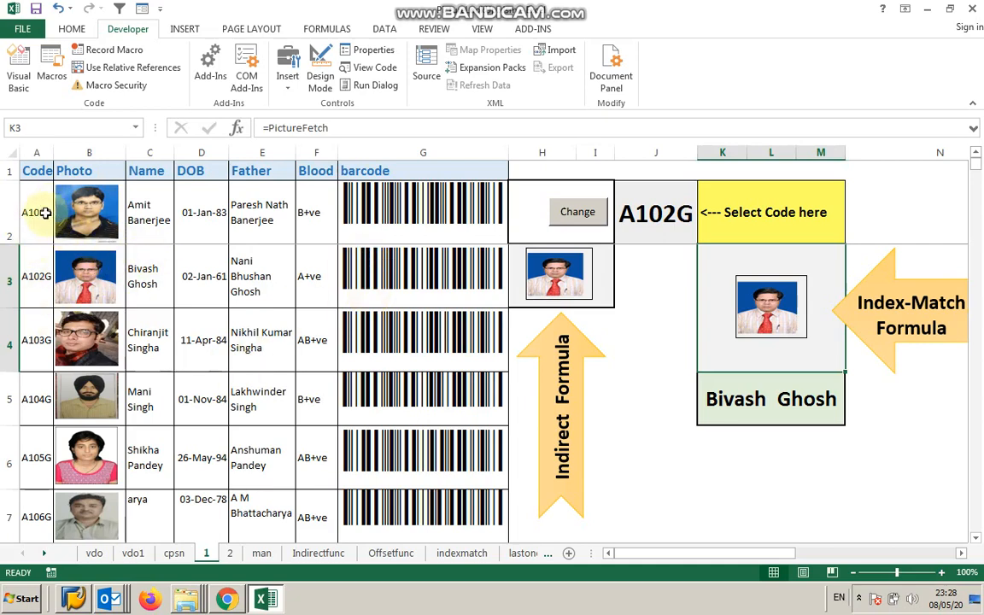
left_click(656, 221)
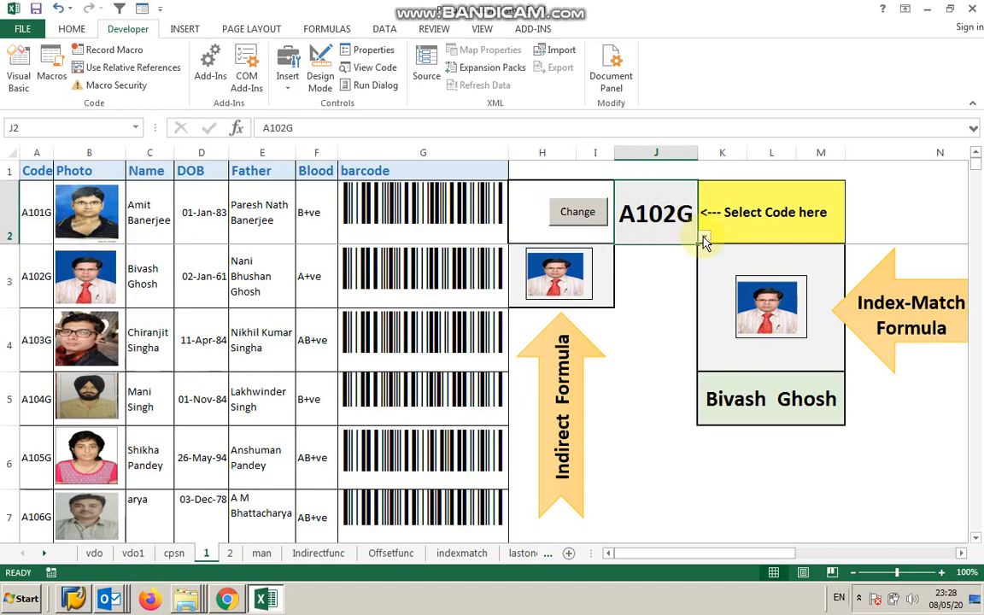
left_click(703, 236)
left_click(657, 275)
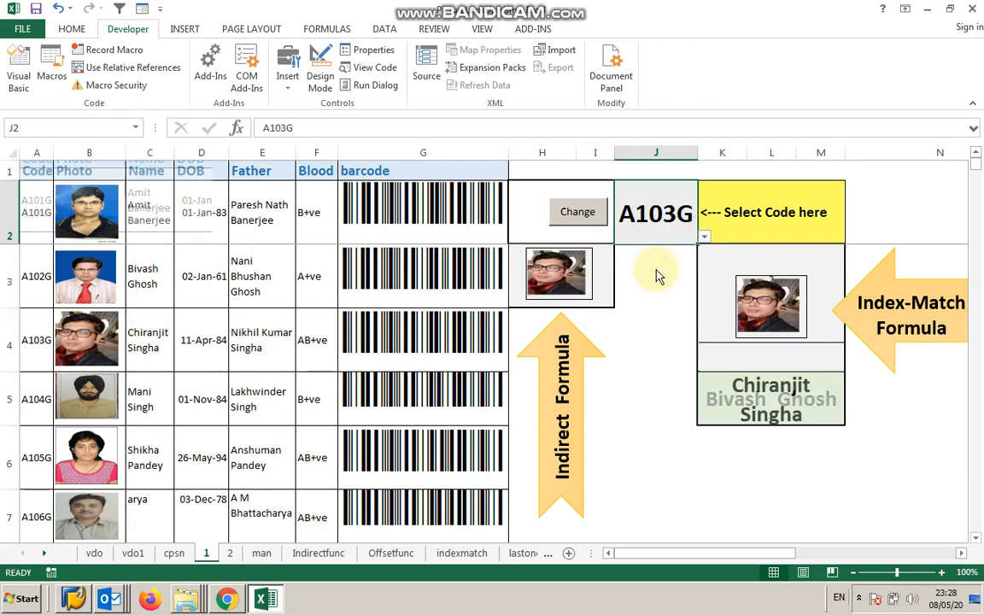
Advance the employee code on sheet 1 four times with the Change macro, from A104G through to A101G
left_click(591, 213)
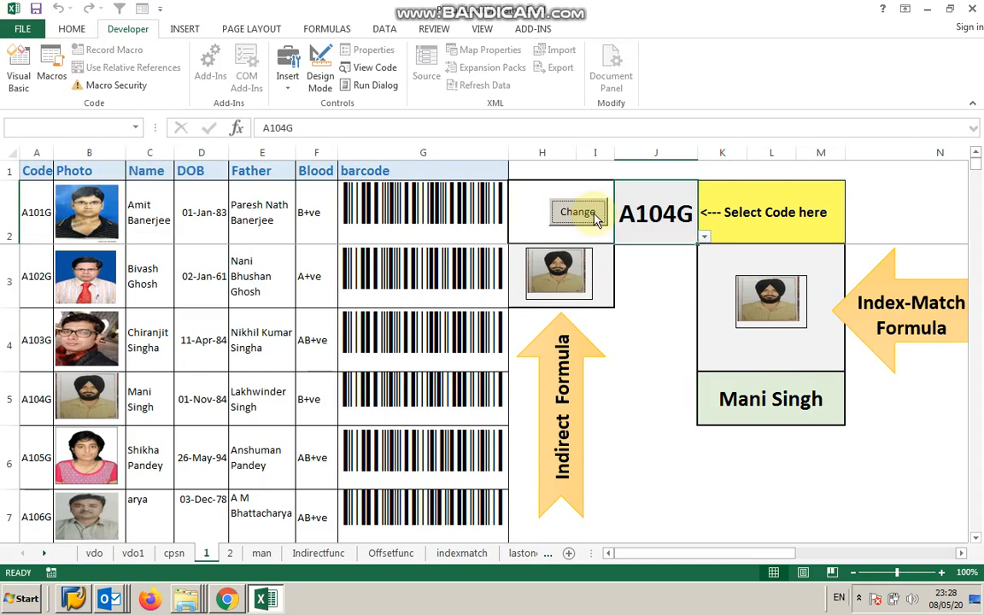
left_click(594, 216)
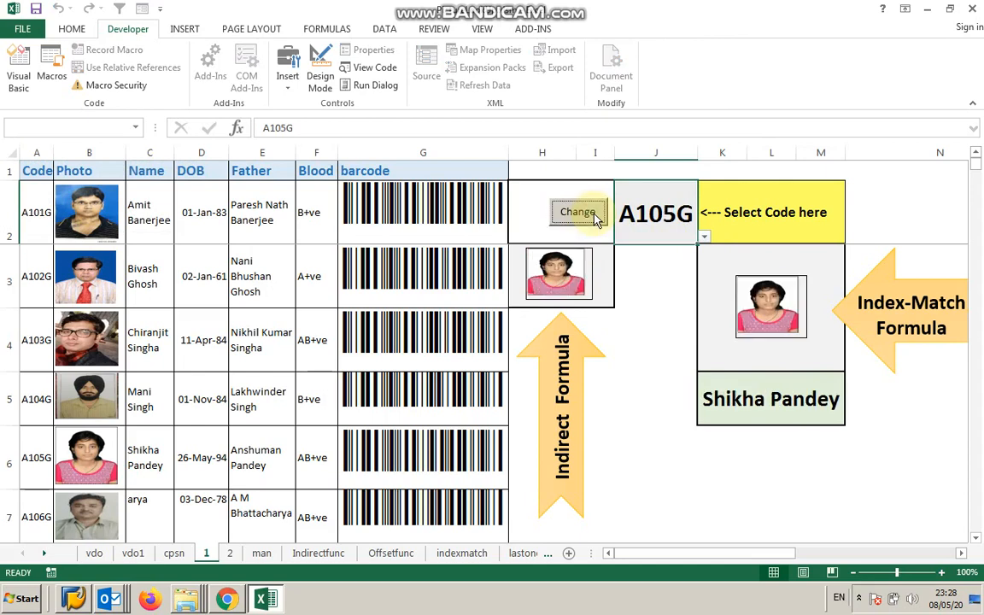
left_click(596, 217)
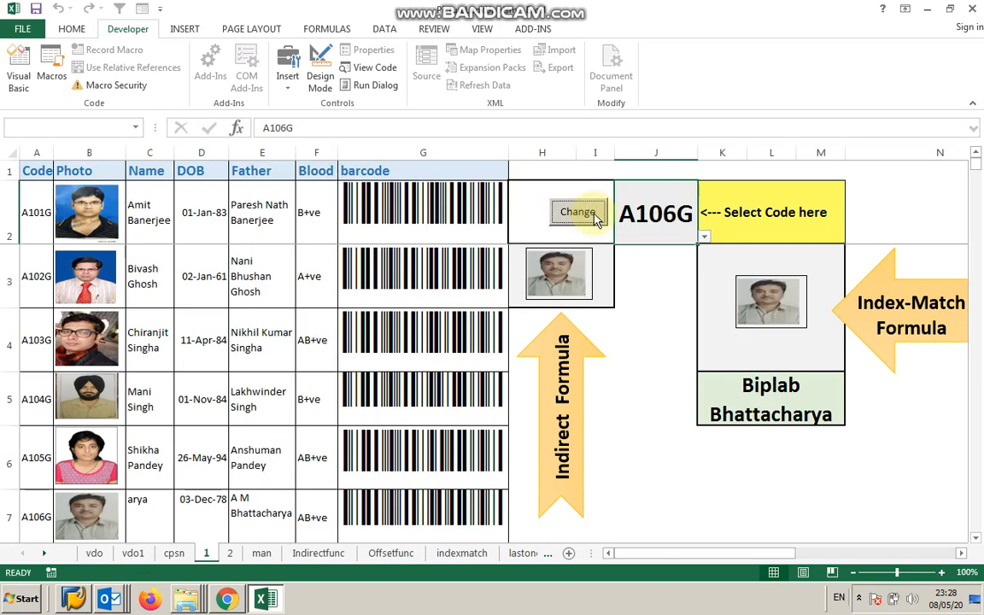
left_click(596, 217)
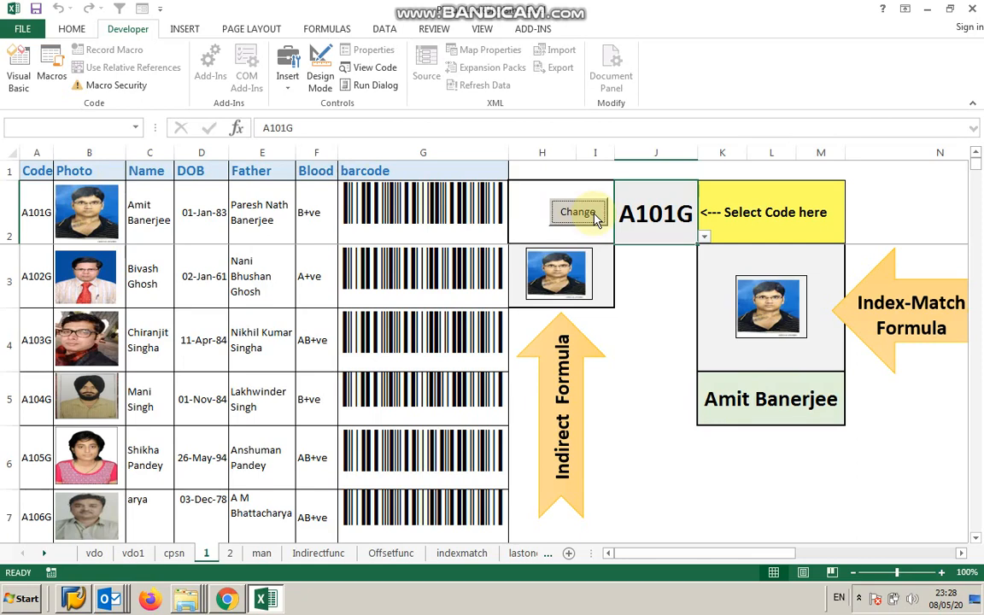
On sheet 2, test the identity card by selecting code A105G and then A101G in cell J1
left_click(229, 560)
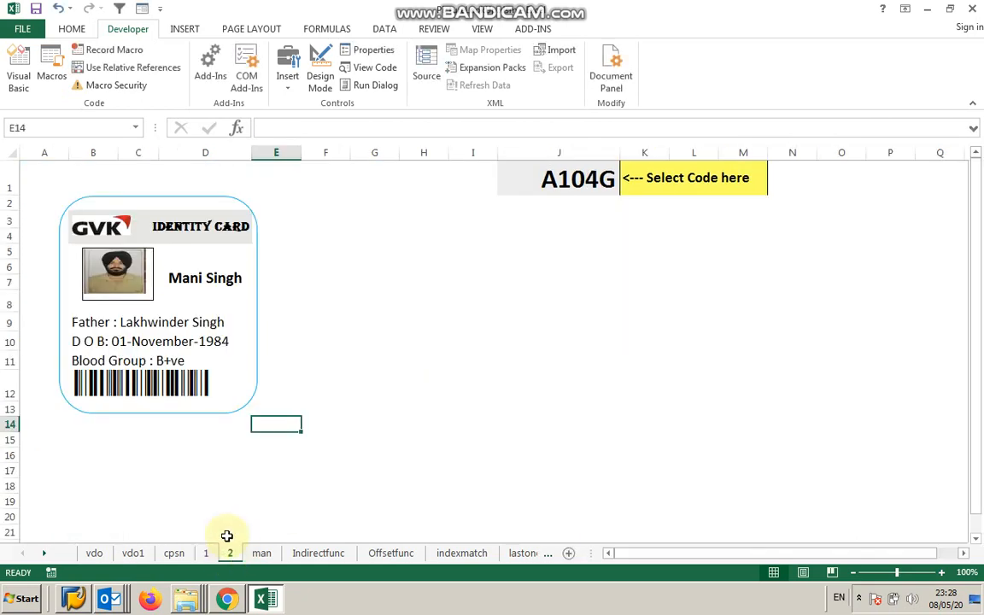
left_click(611, 191)
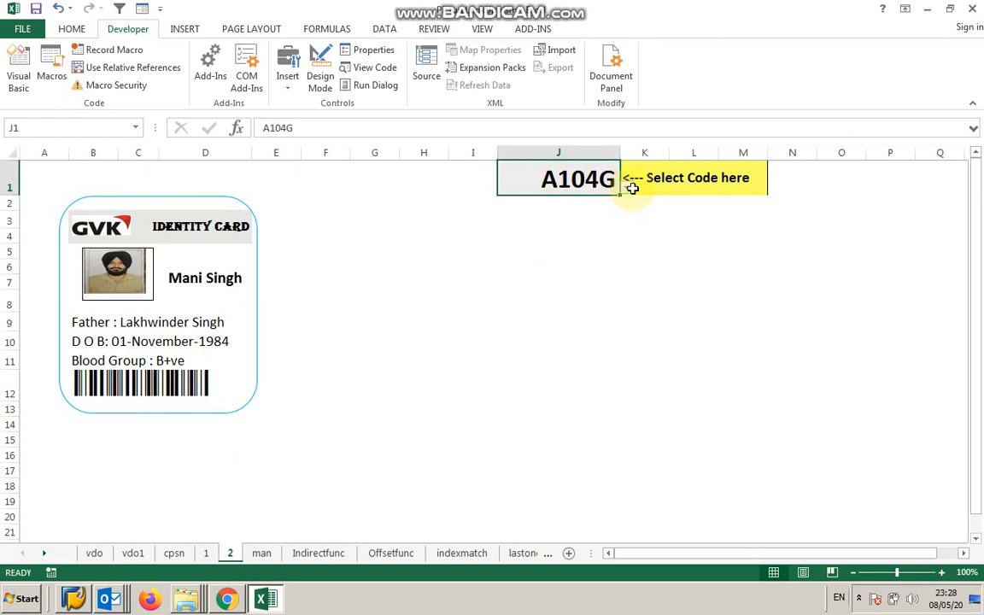
left_click(632, 184)
left_click(616, 192)
left_click(626, 188)
left_click(566, 246)
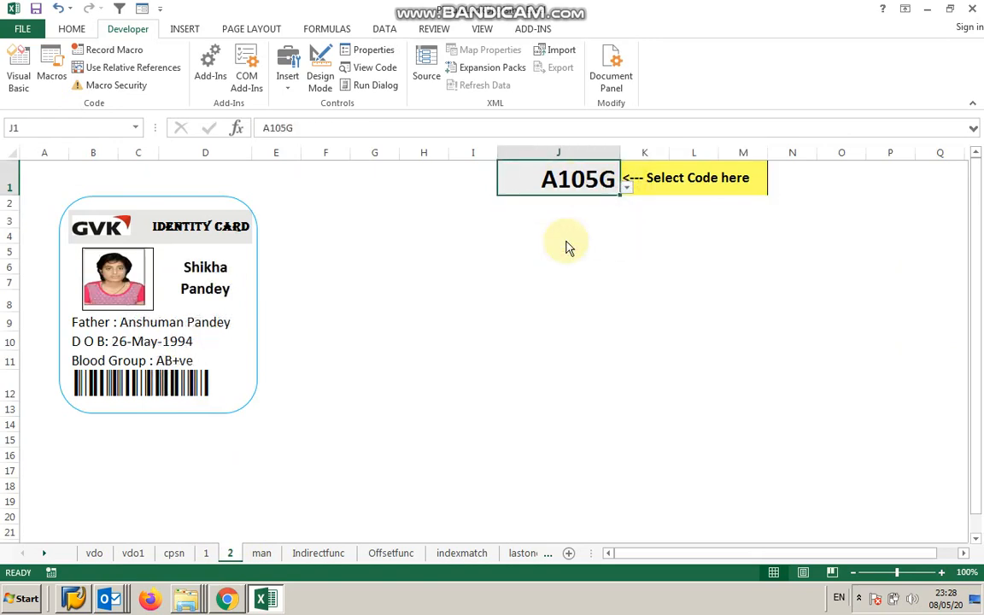
left_click(629, 189)
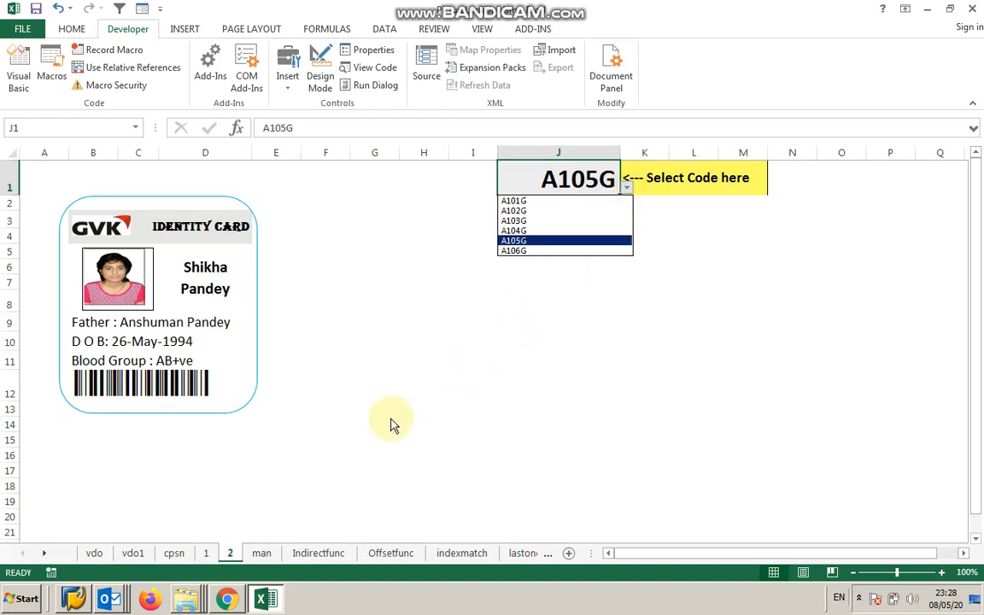
left_click(517, 201)
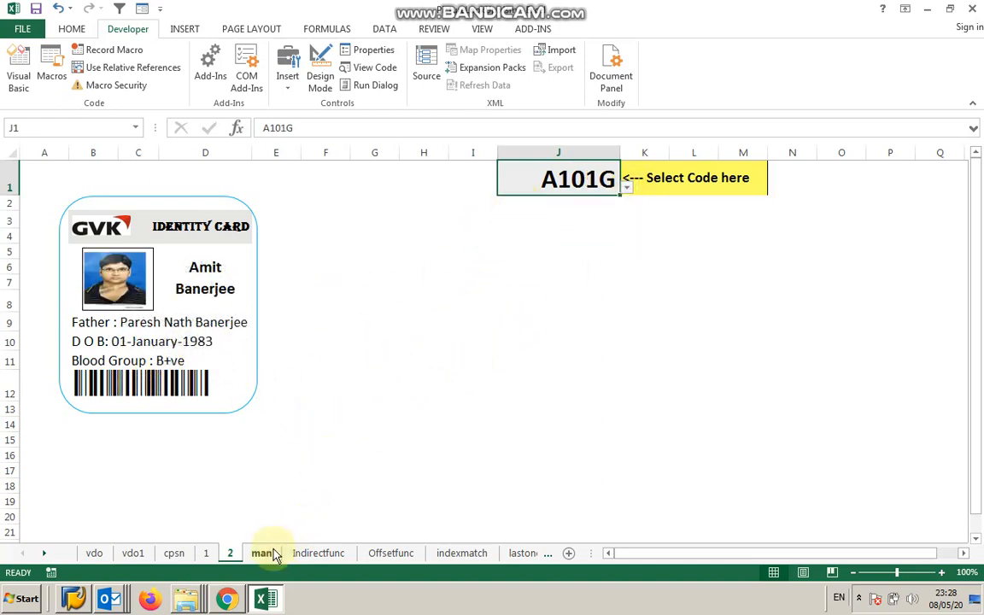
Review the lookup pictures on sheet 1 and the function syntax on the Indirectfunc and Offsetfunc sheets
left_click(206, 553)
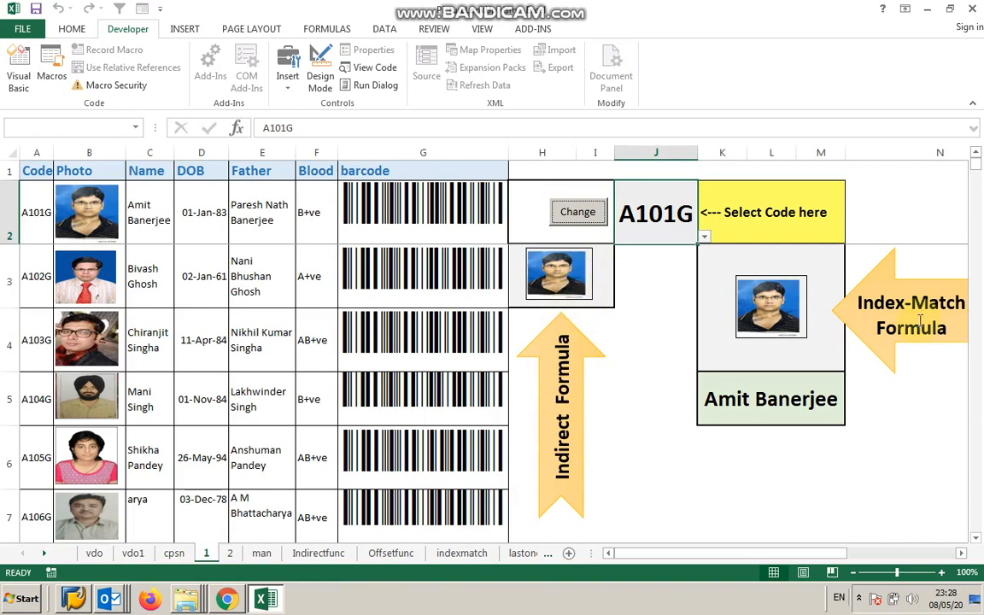
left_click(318, 553)
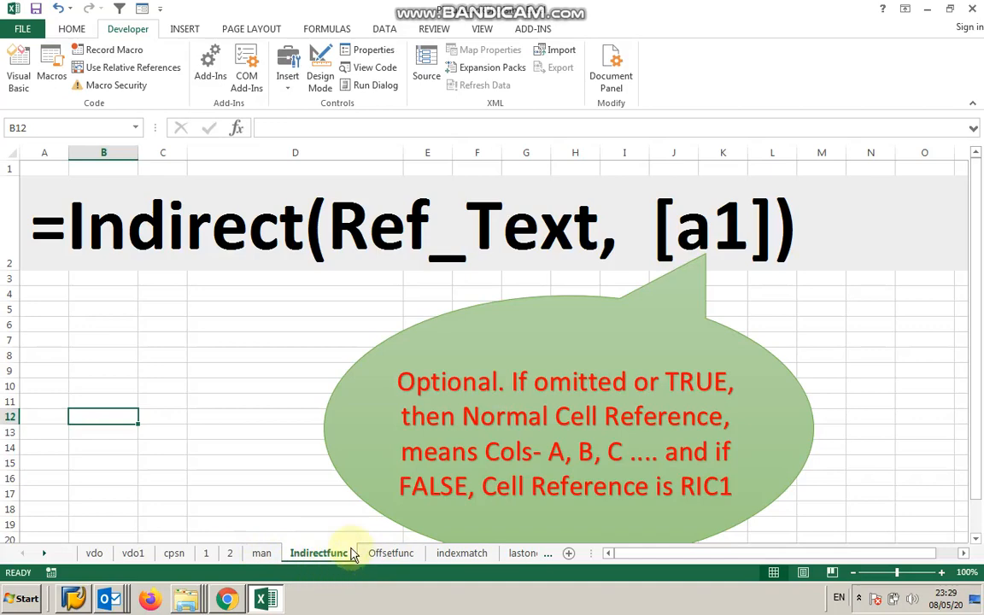
left_click(401, 555)
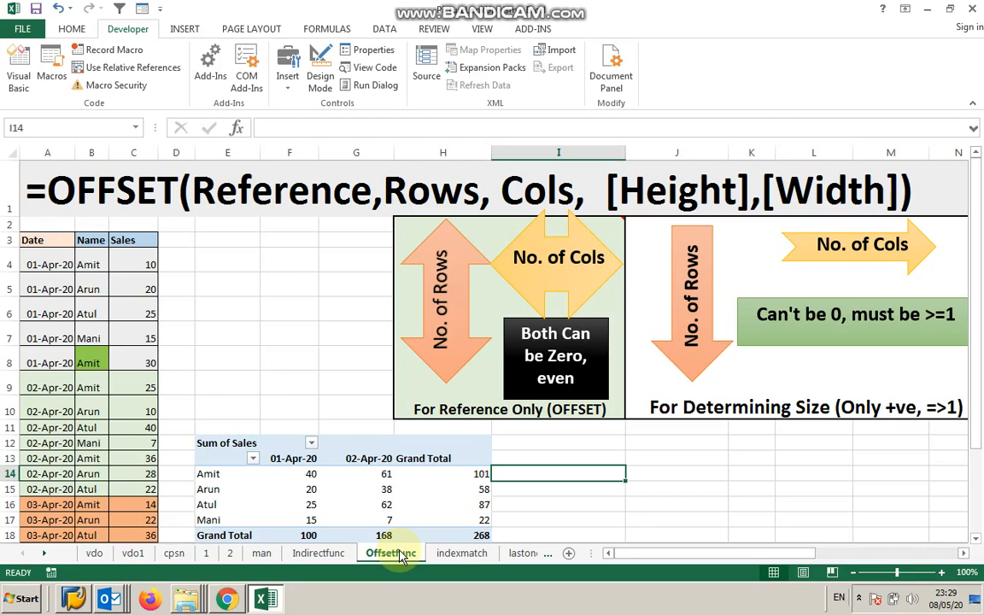
left_click(299, 552)
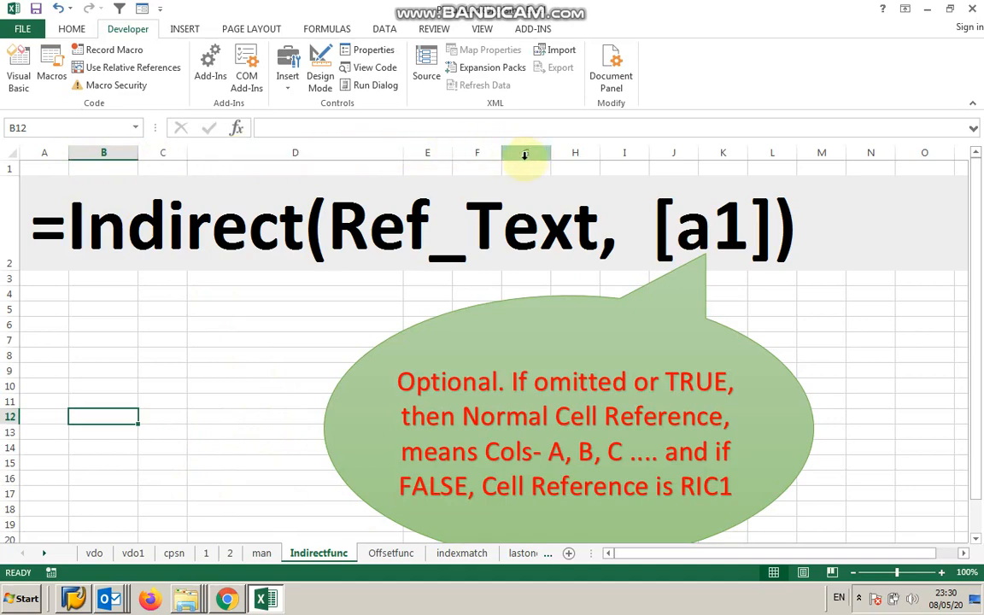
Inspect the R1C1 reference style setting in the Formulas options, and leave without changing it
left_click(23, 31)
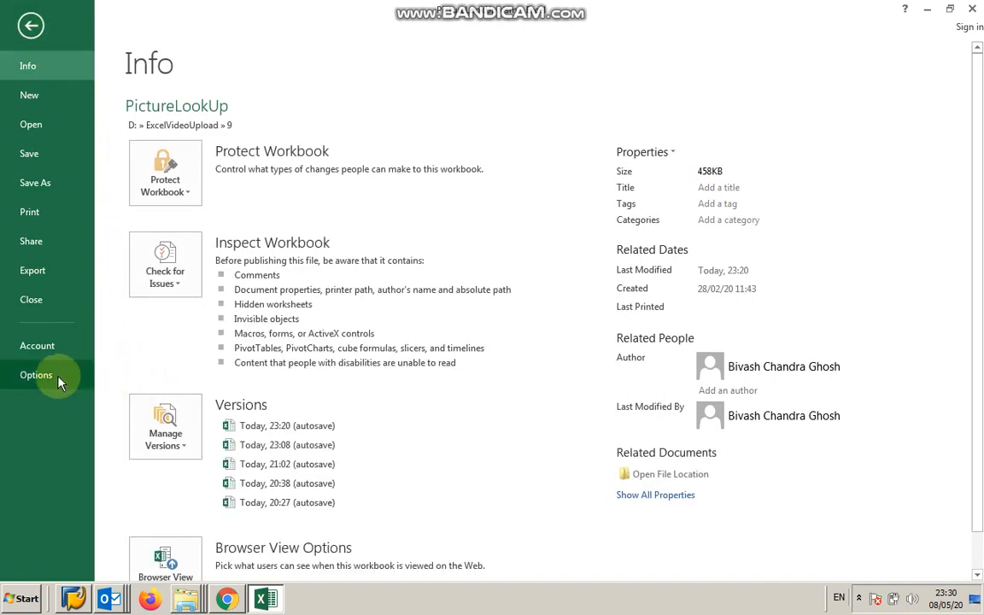
left_click(36, 375)
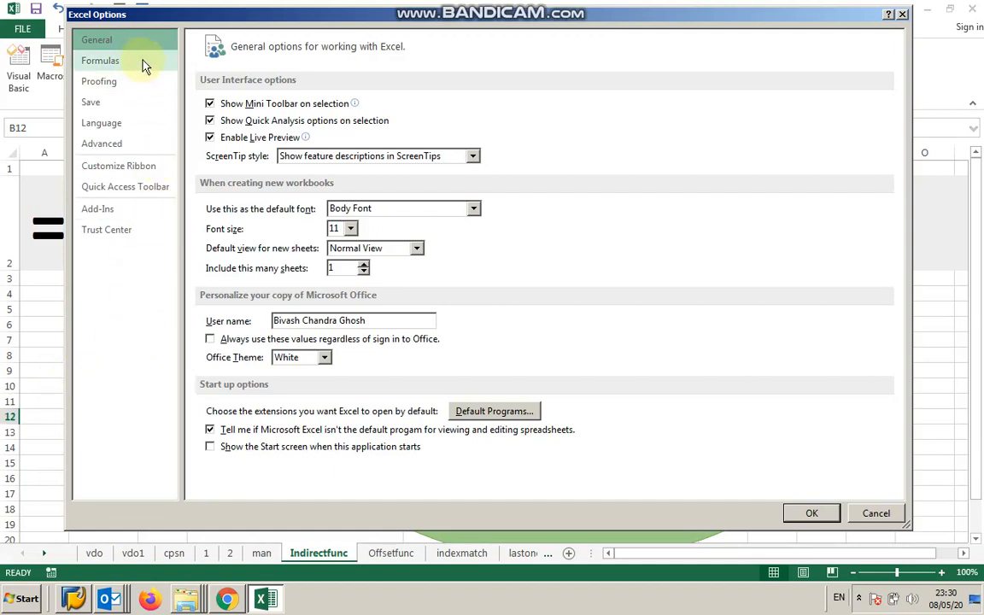
left_click(108, 65)
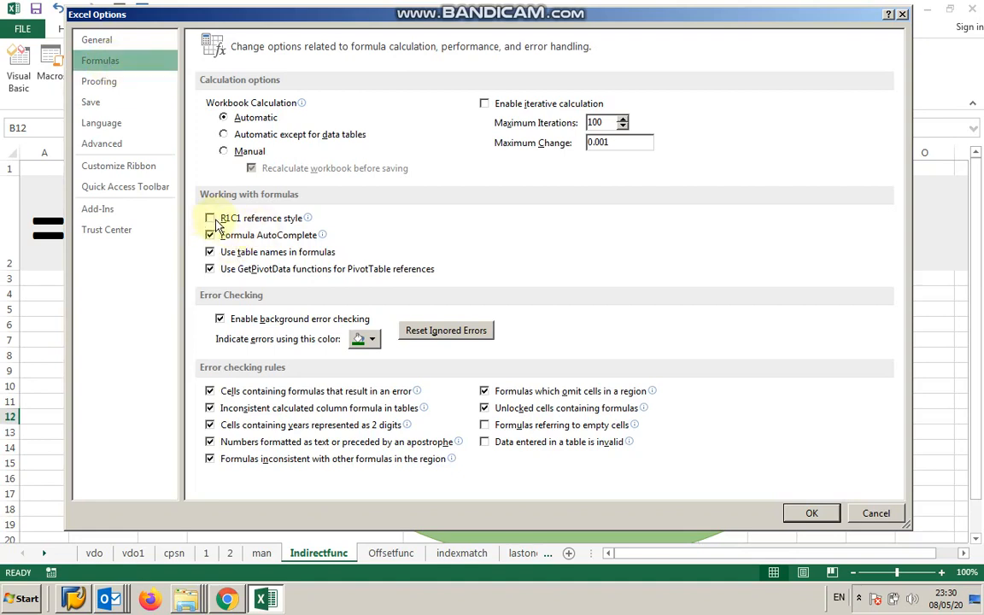
mouse_move(233, 225)
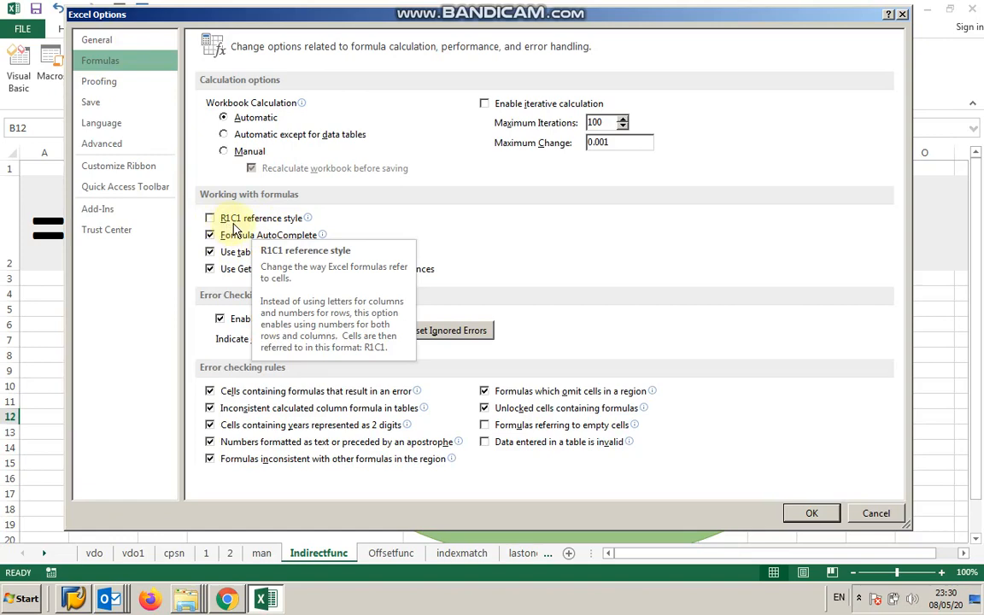
left_click(880, 516)
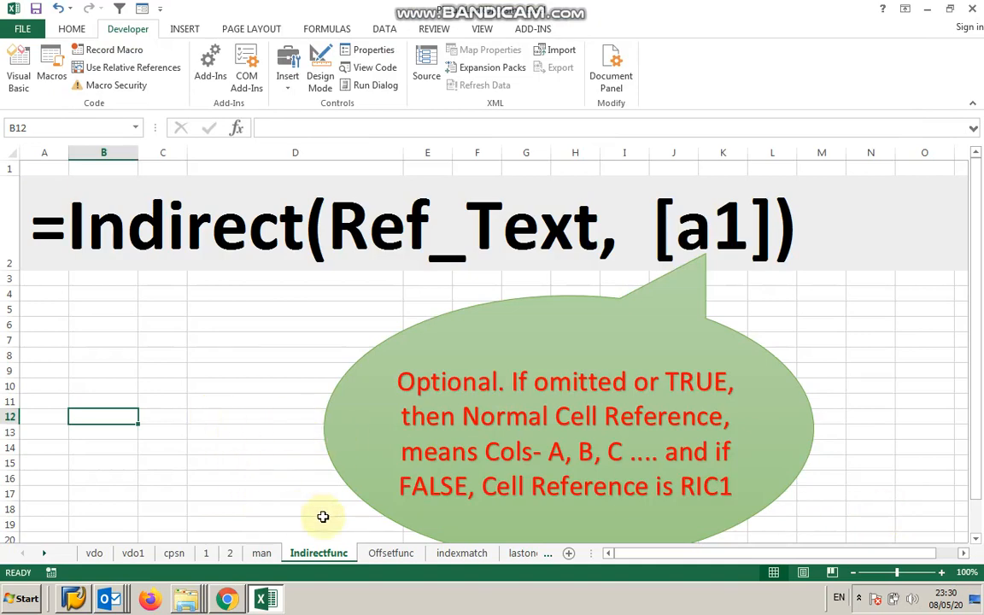
On the indexmatch sheet, examine the month and days table, the INDEX formula in D4 and its row number in C4
left_click(461, 555)
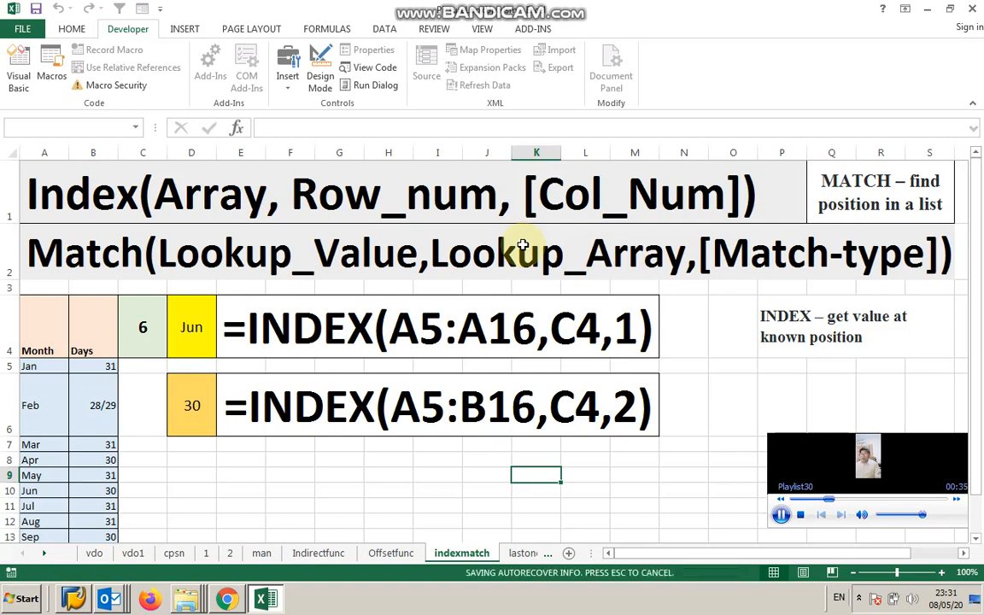
left_click_drag(38, 339, 98, 535)
left_click(203, 341)
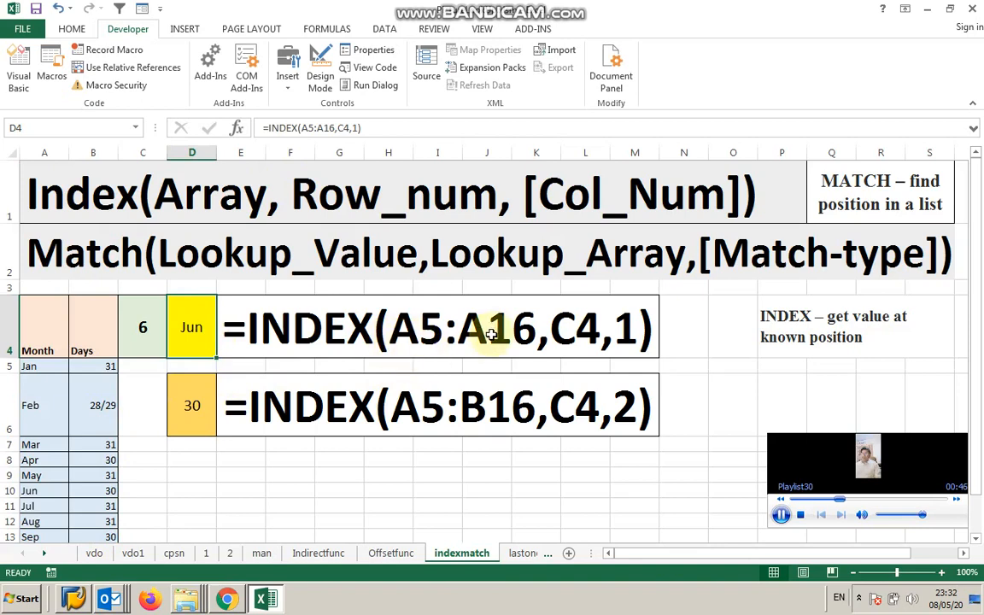
left_click(34, 338)
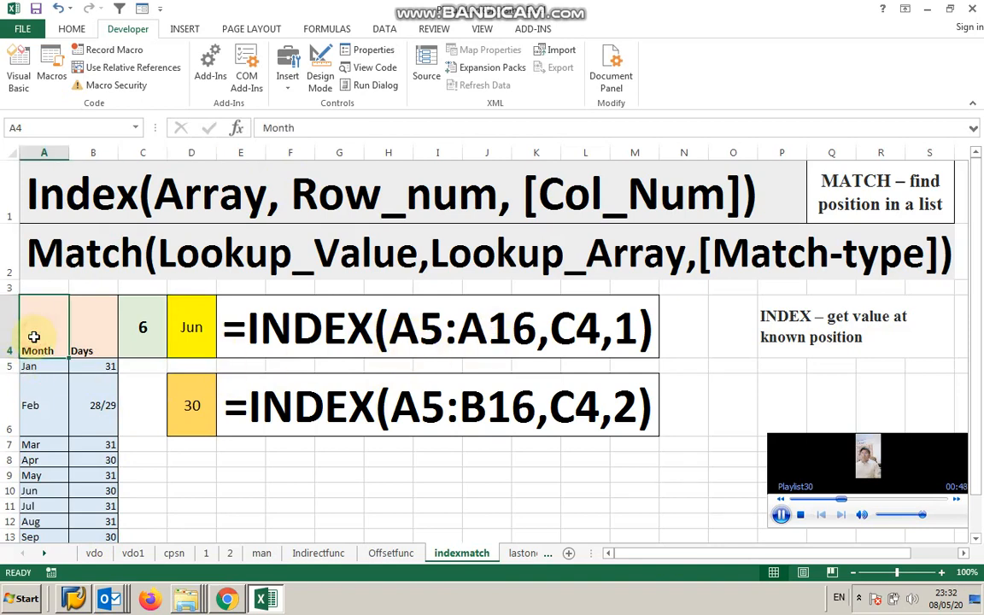
left_click_drag(32, 312, 15, 535)
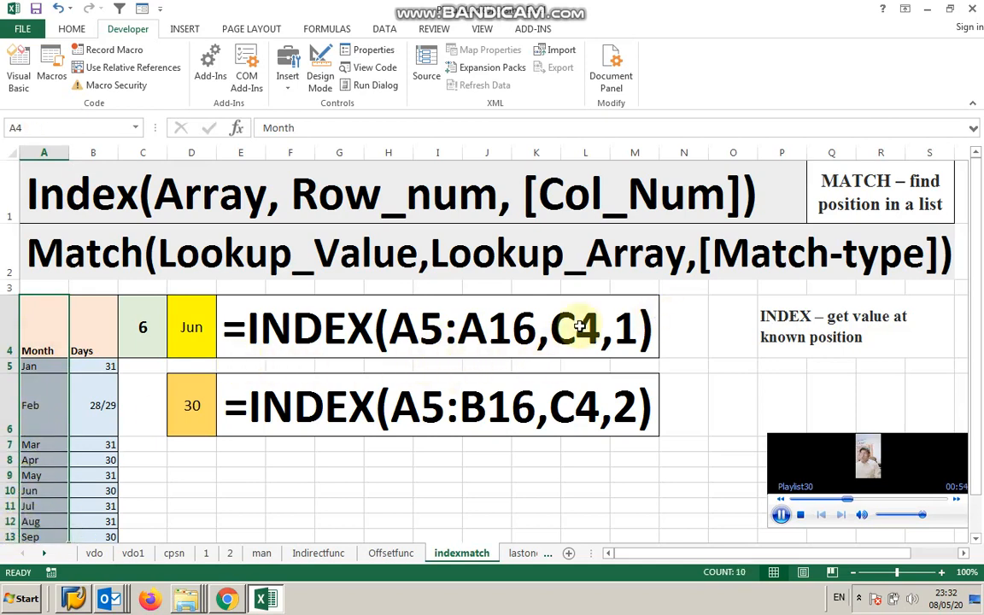
left_click(150, 332)
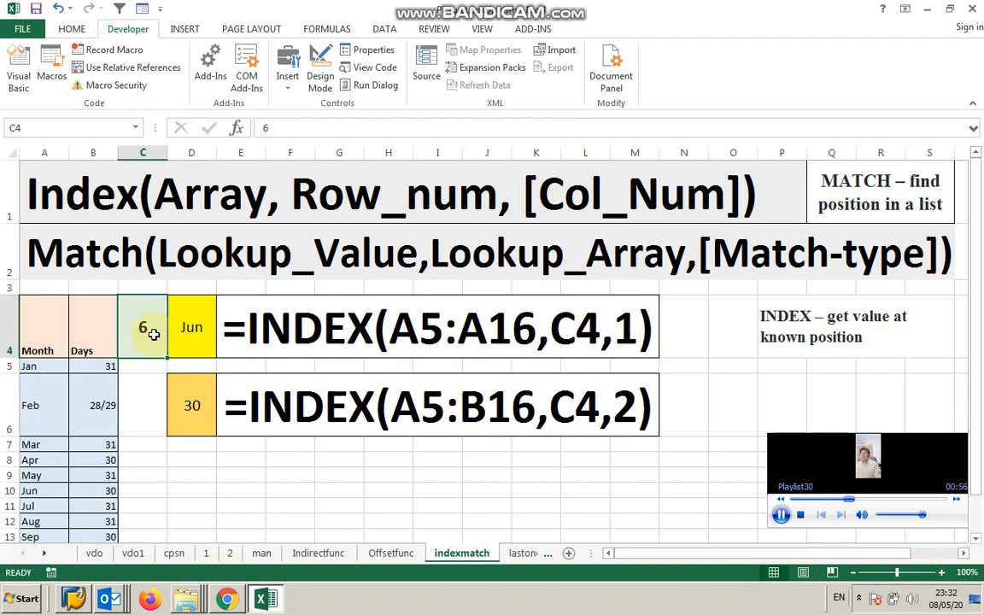
Count through the months one cell at a time from Jan in A5 to Jun in A10
left_click(42, 367)
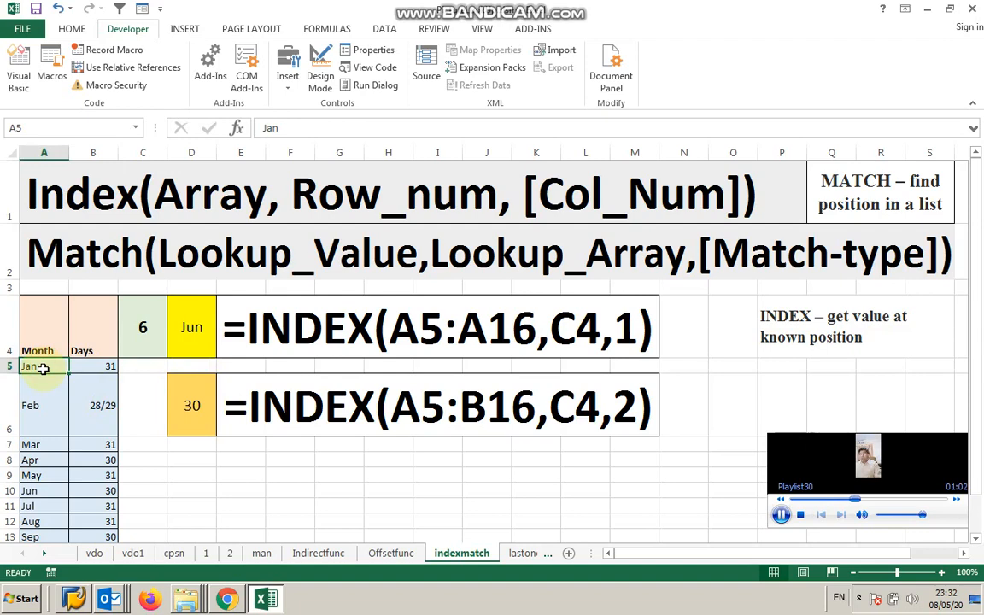
left_click(40, 405)
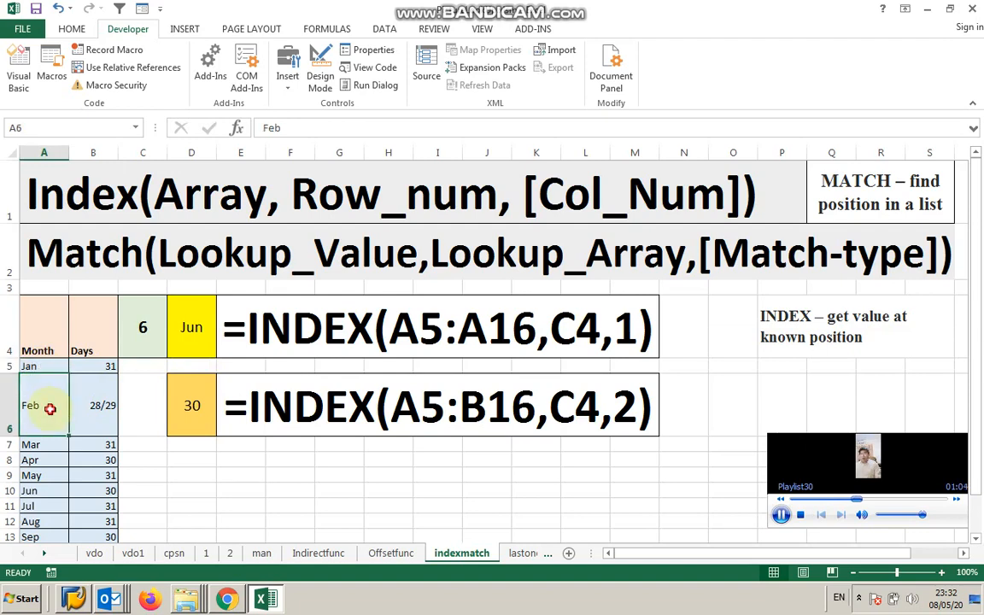
left_click(46, 447)
left_click(46, 459)
left_click(47, 475)
left_click(47, 490)
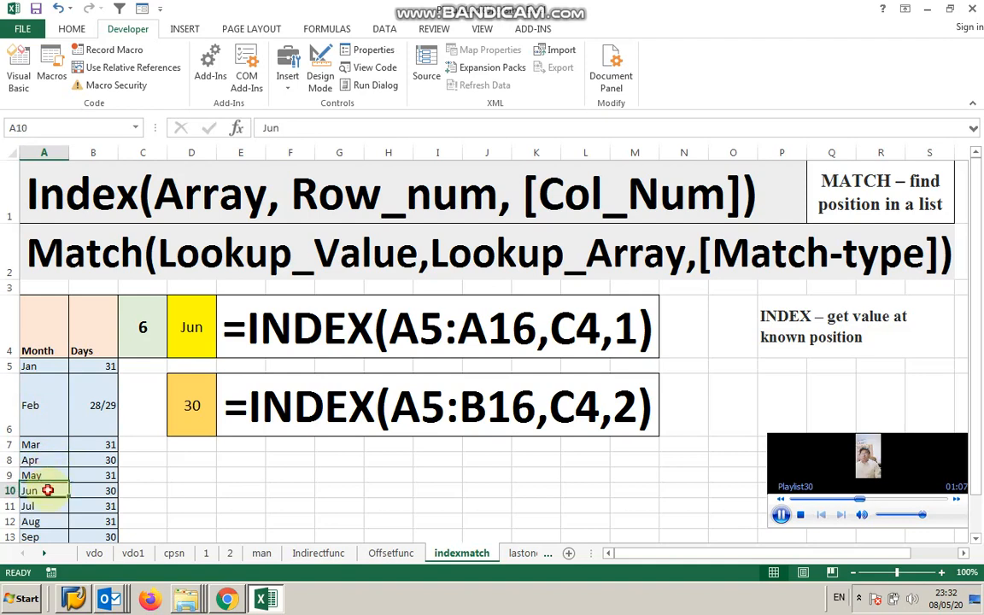
Remove the column number argument from the formula in D4, making it =INDEX(A5:A16,C4)
left_click(185, 327)
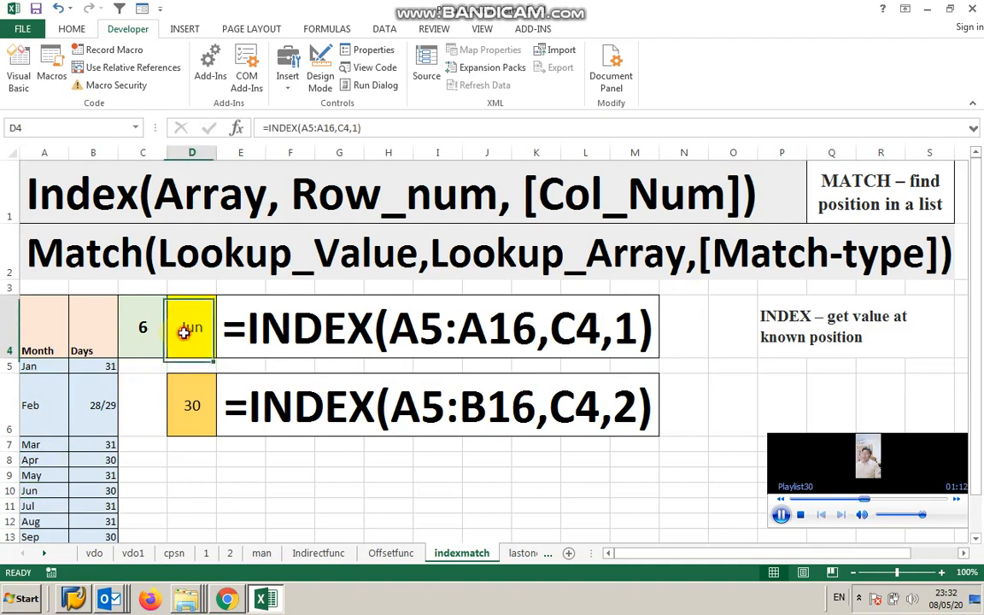
left_click(361, 127)
key("BackSpace")
key("BackSpace")
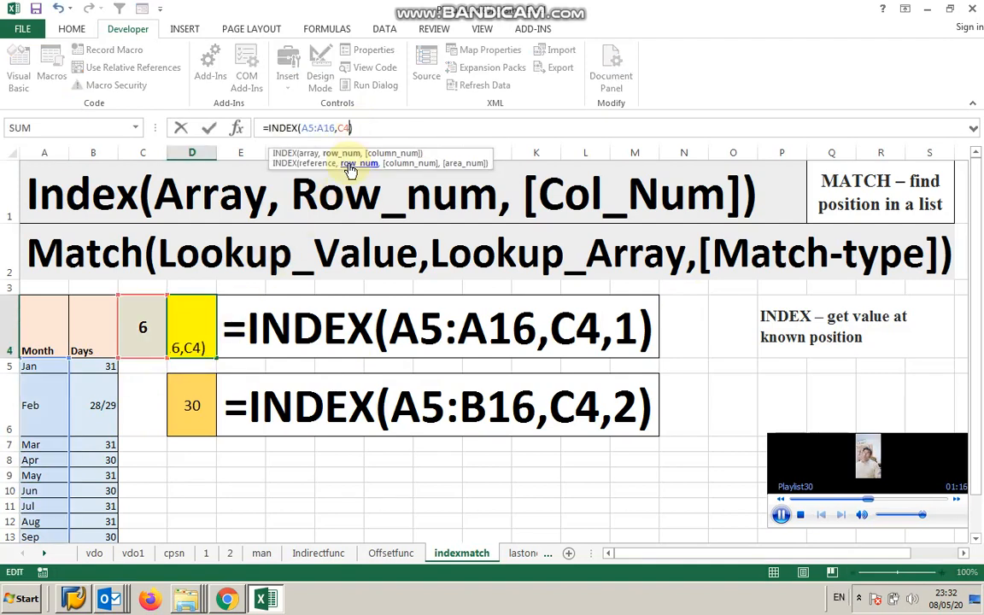
left_click(209, 127)
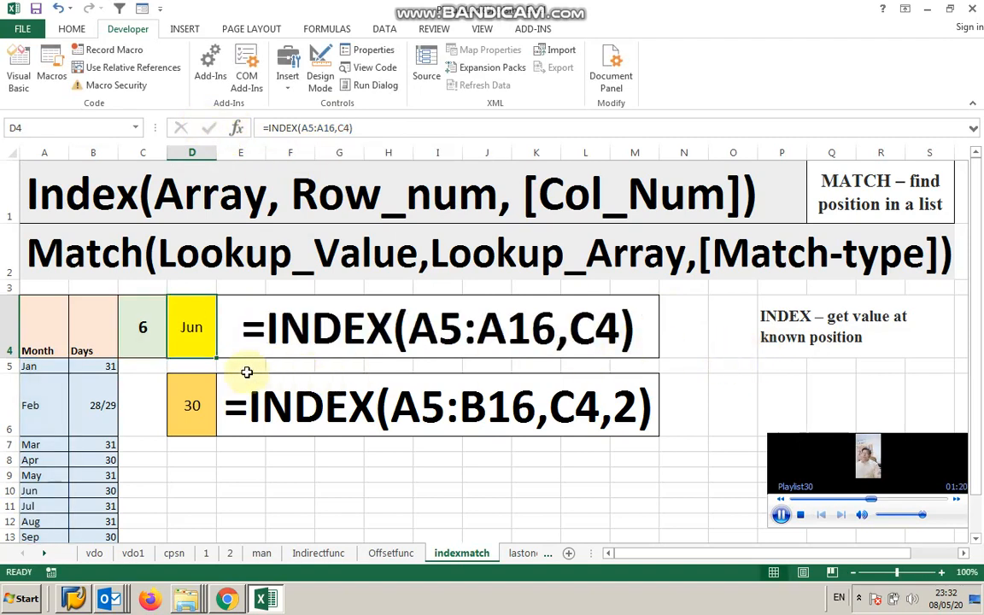
Compare the INDEX formulas in D4 and D6, checking the month and days table against the column number argument 2
left_click(190, 347)
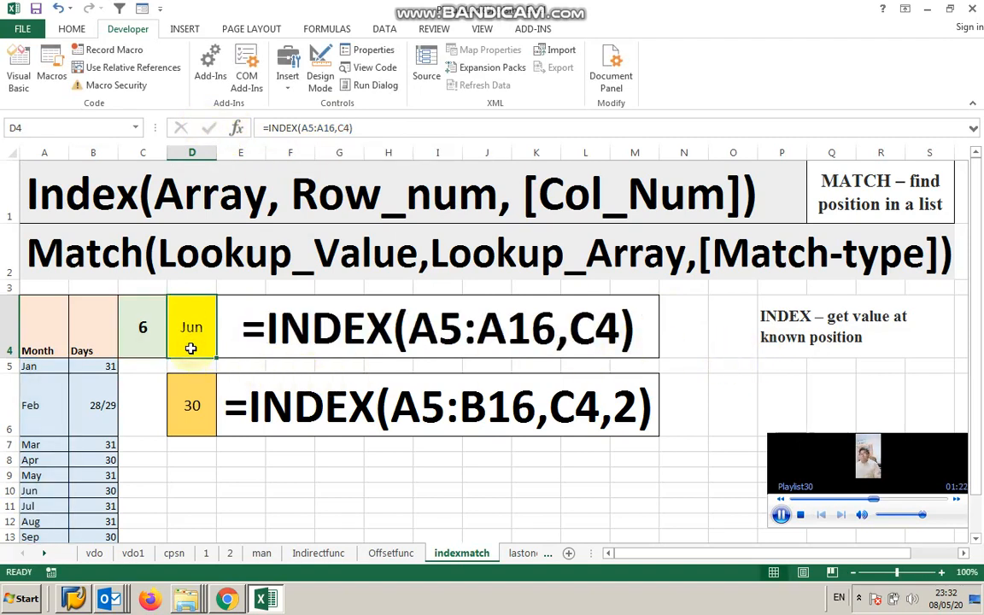
left_click(194, 409)
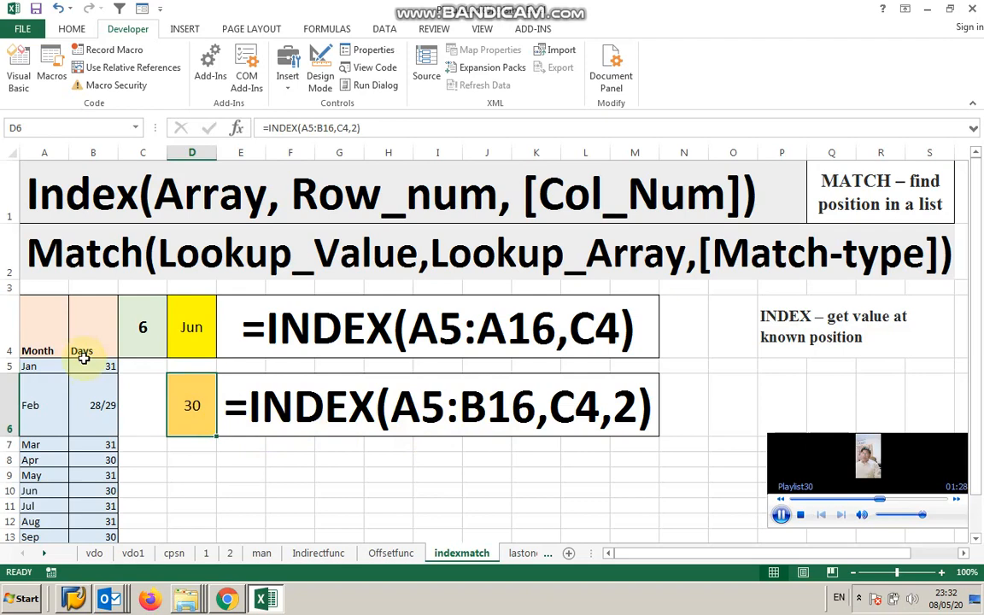
left_click(29, 323)
left_click_drag(96, 333, 110, 539)
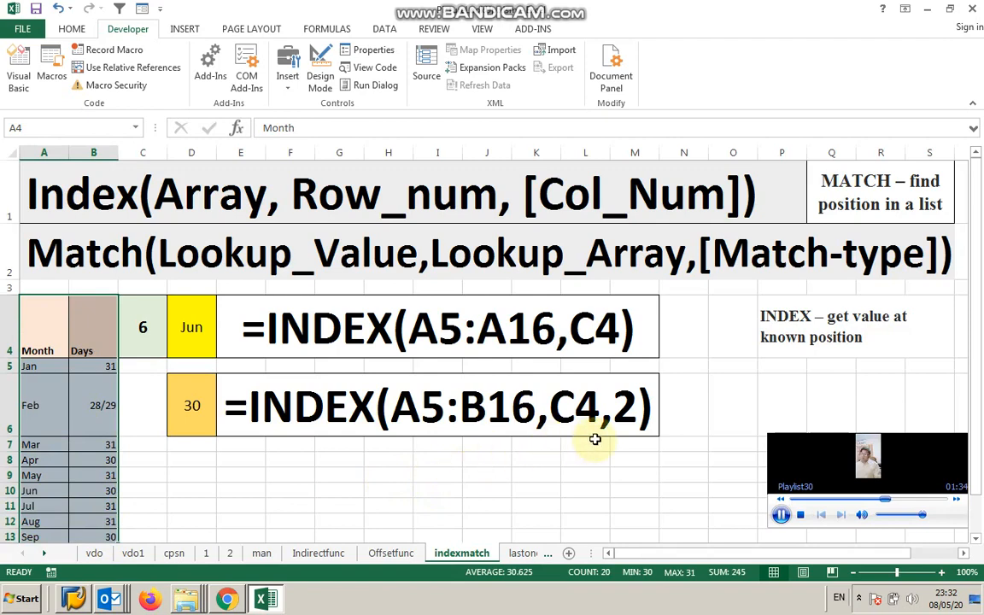
left_click(637, 417)
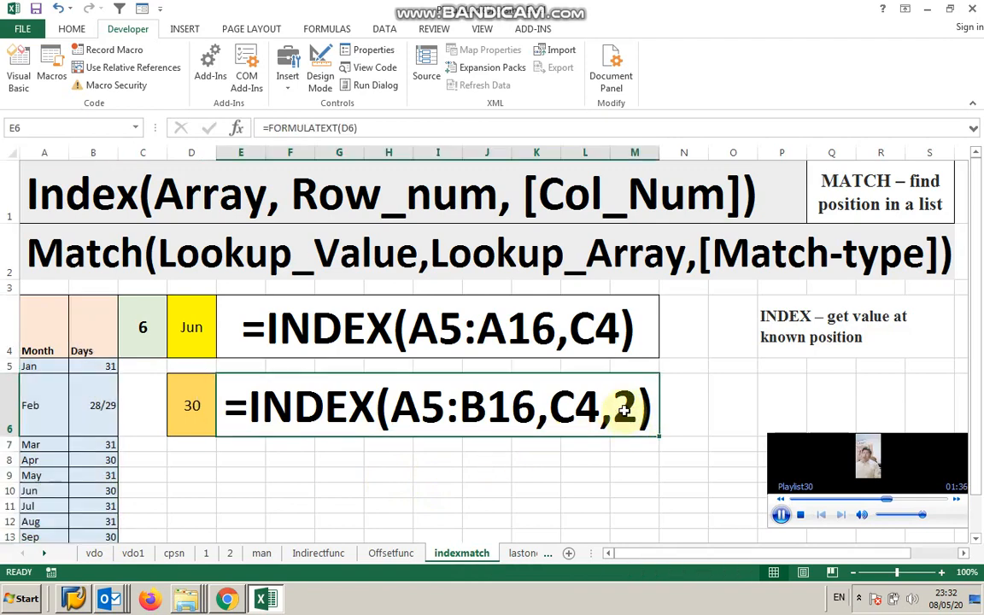
left_click(190, 412)
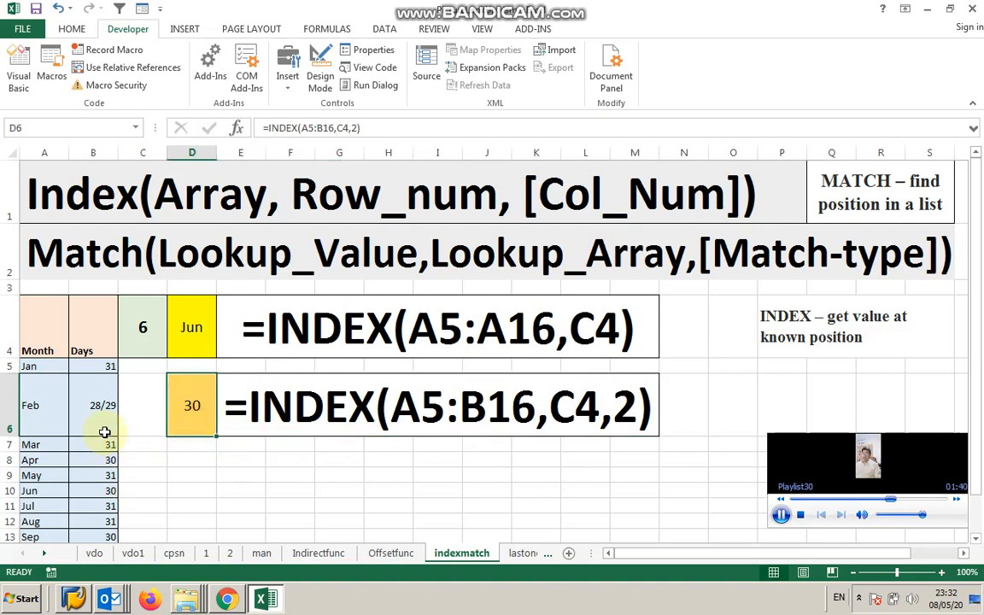
Count through the Days column one cell at a time from January's value in B5 to June's in B10
left_click(93, 367)
left_click(84, 406)
left_click(81, 444)
left_click(79, 461)
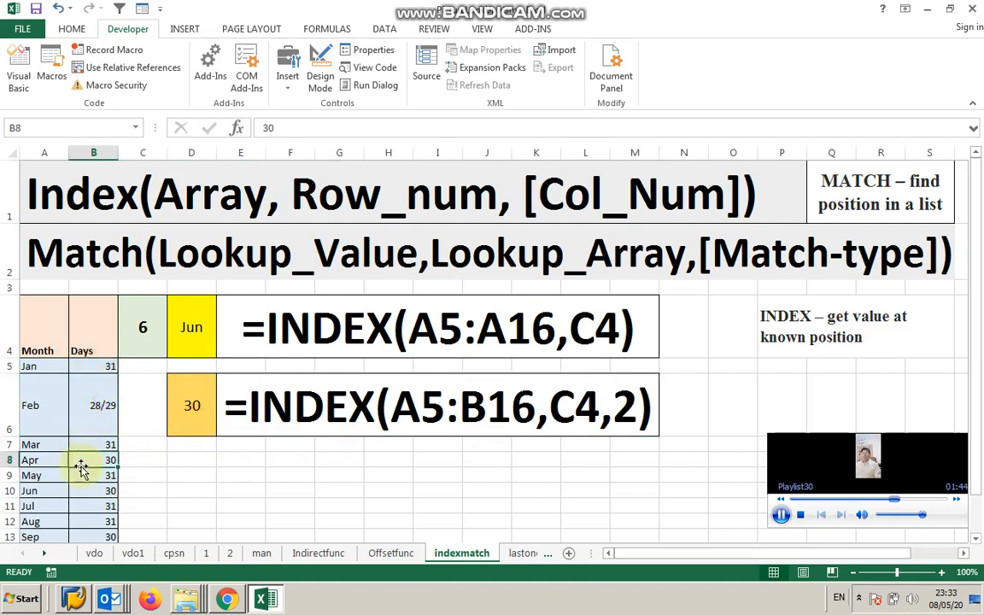
left_click(82, 472)
left_click(83, 489)
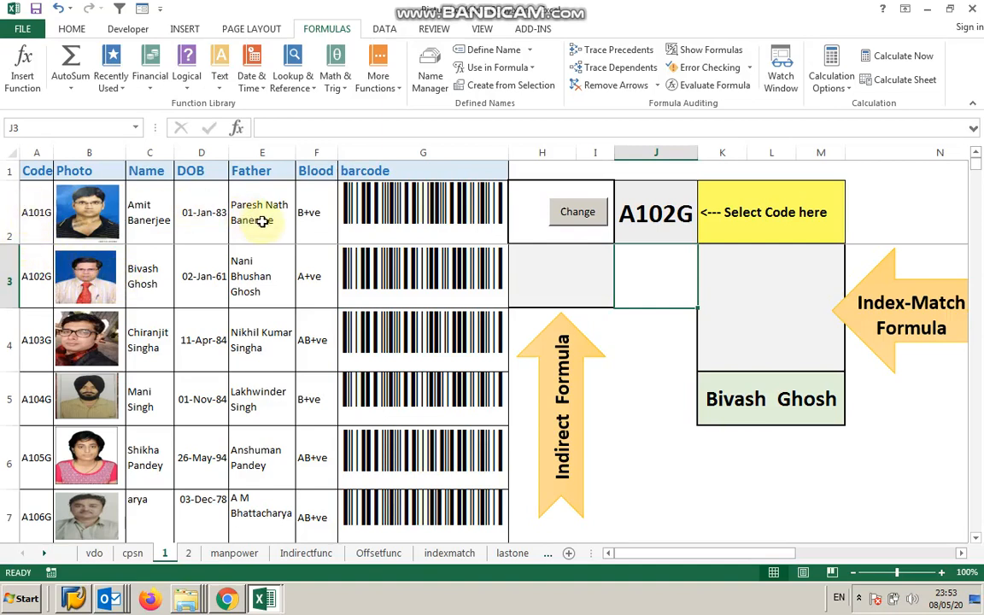
On sheet 1, inspect the data validation settings of the employee codes in A2:A7, and leave without changing them
left_click_drag(34, 211, 27, 503)
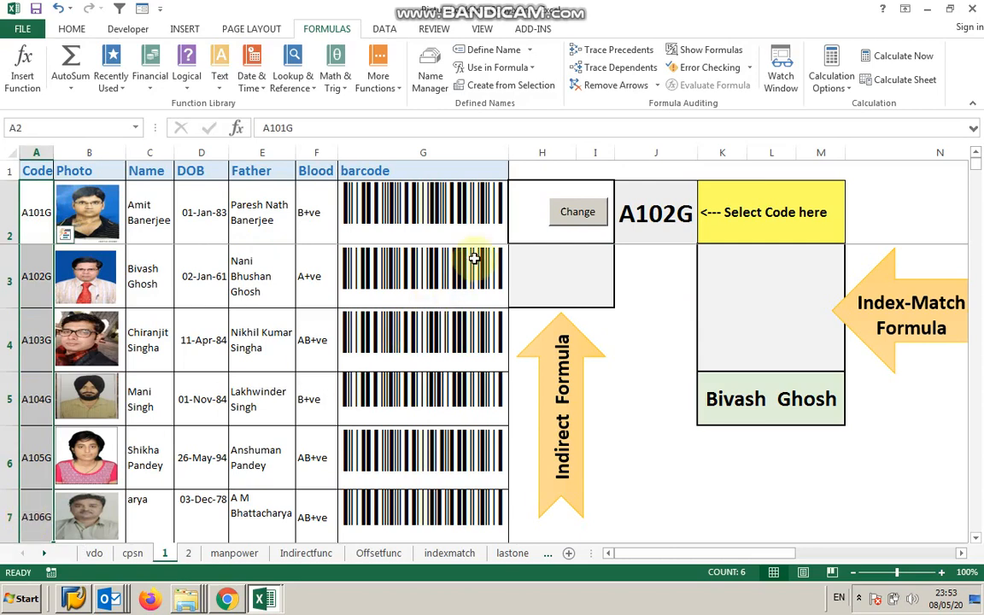
left_click(386, 31)
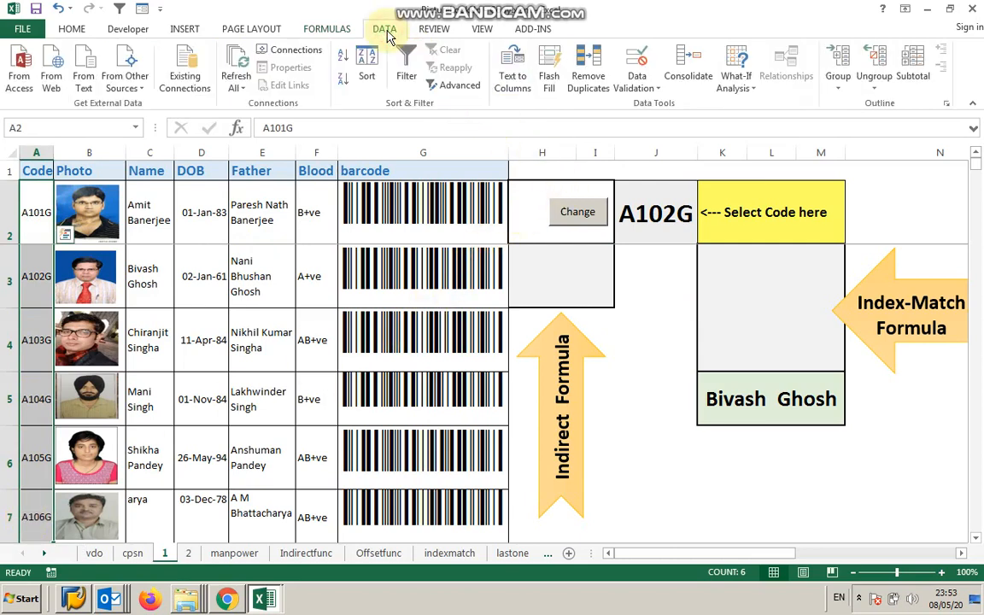
left_click(645, 87)
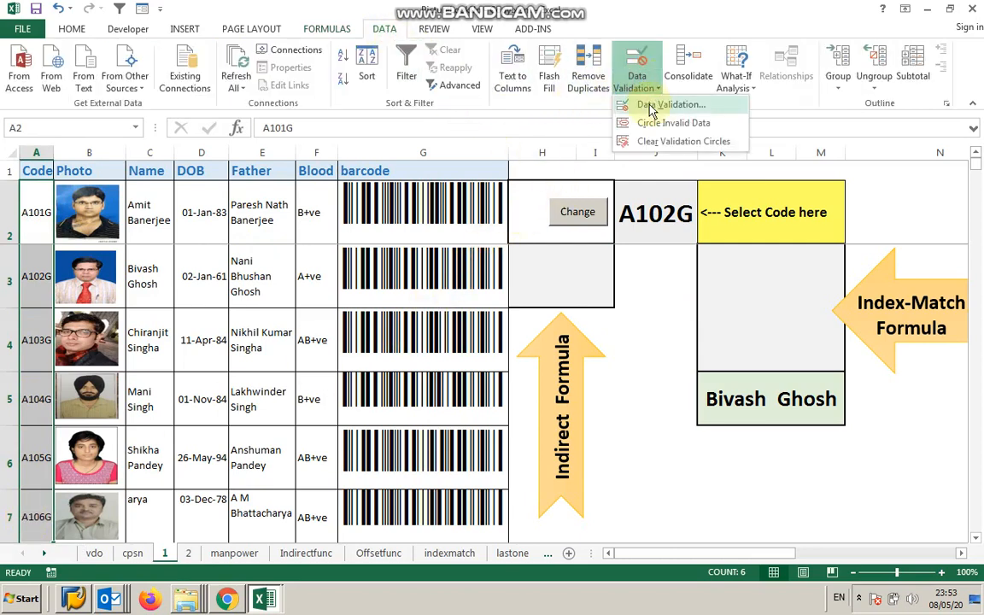
left_click(653, 106)
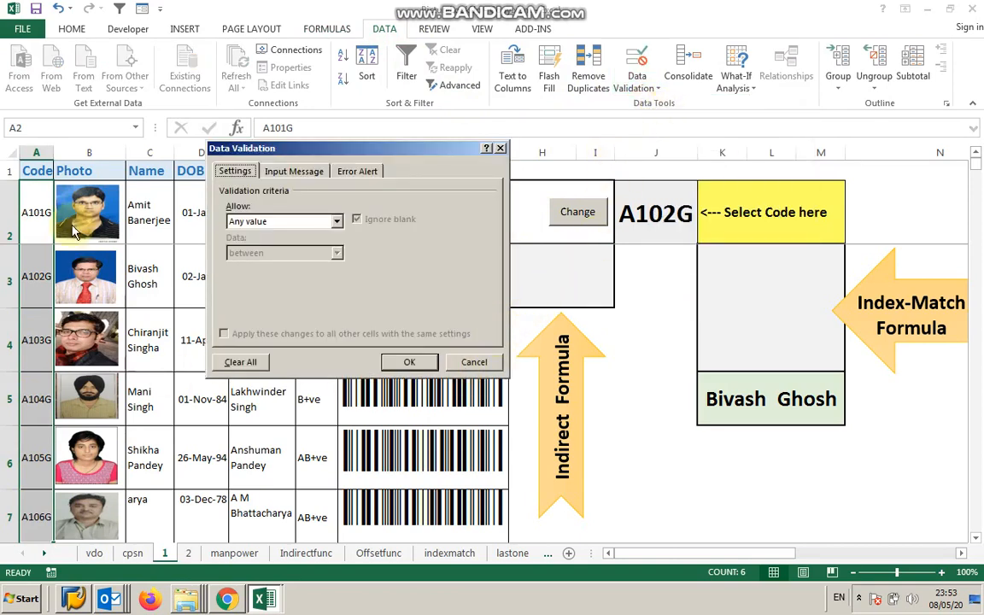
left_click(471, 364)
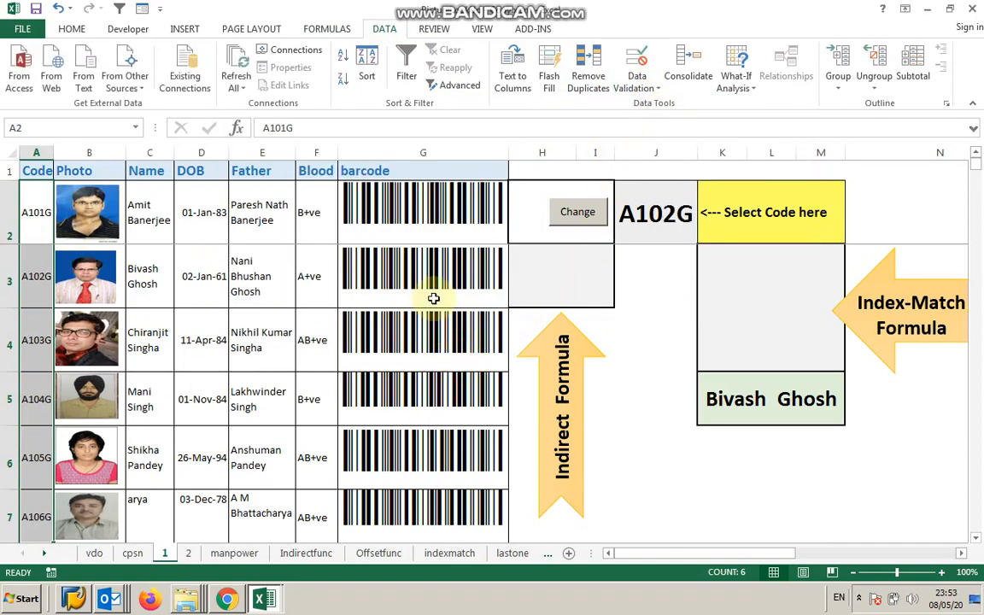
Inspect the OFFSET formula and cell range behind the defined name MyCodeList, and leave without changing it
left_click(326, 26)
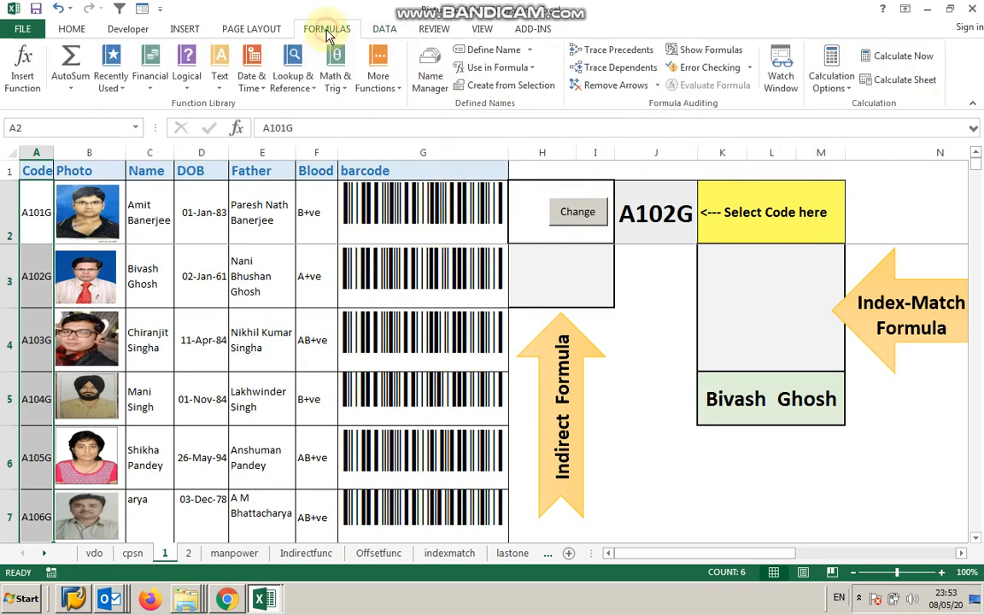
left_click(430, 82)
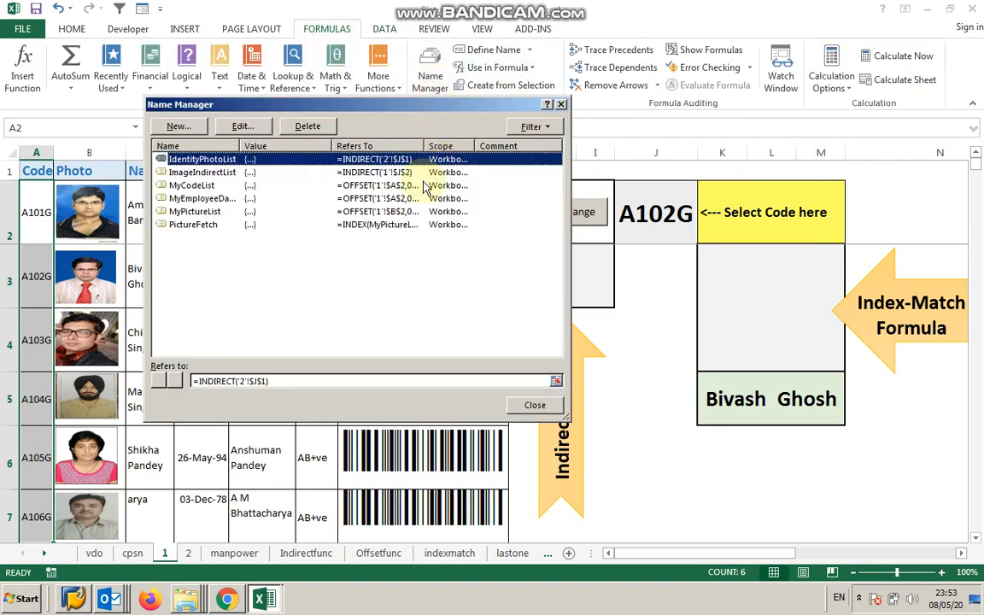
left_click(197, 186)
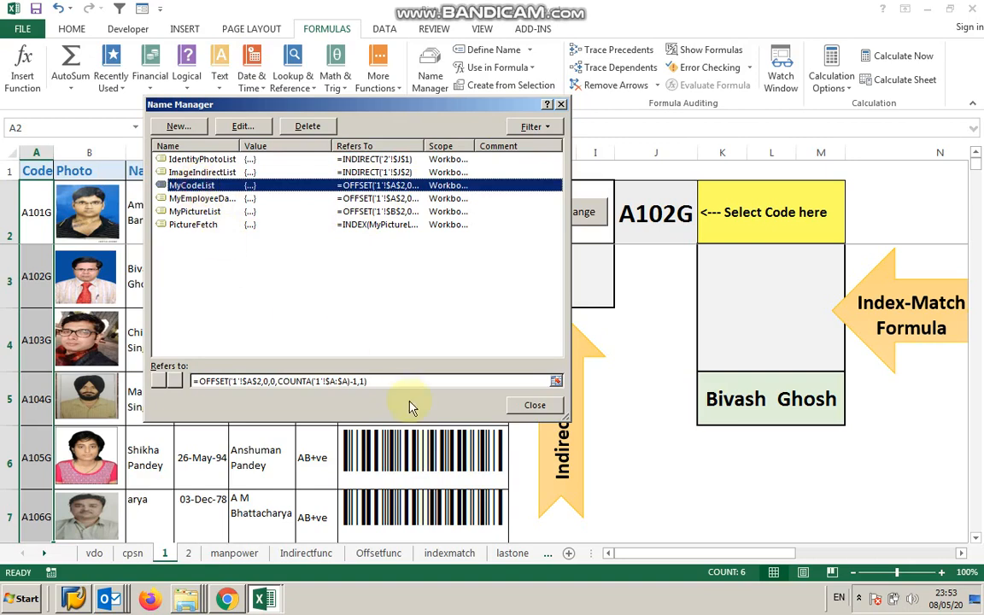
left_click(234, 383)
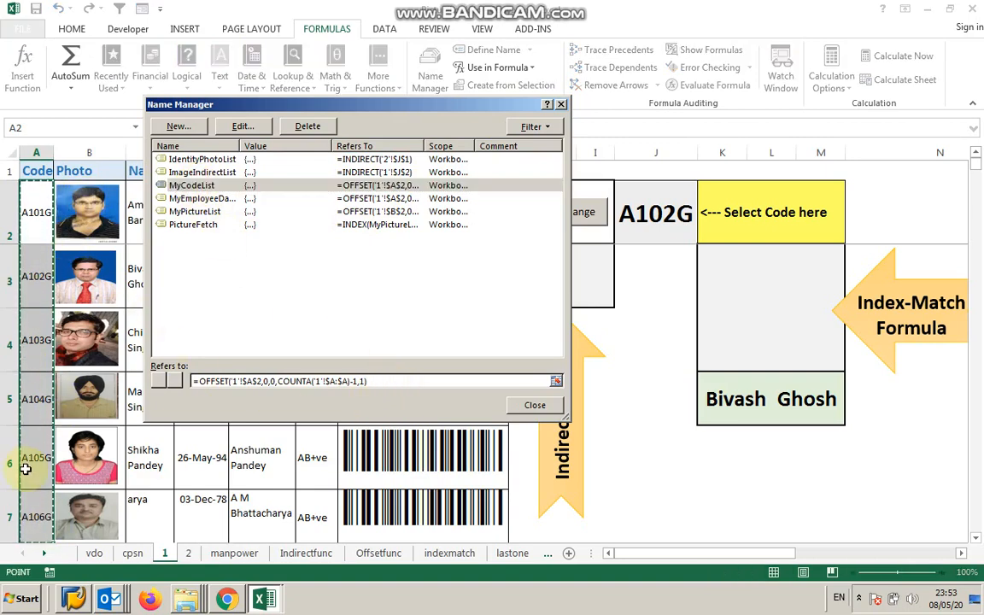
left_click(534, 407)
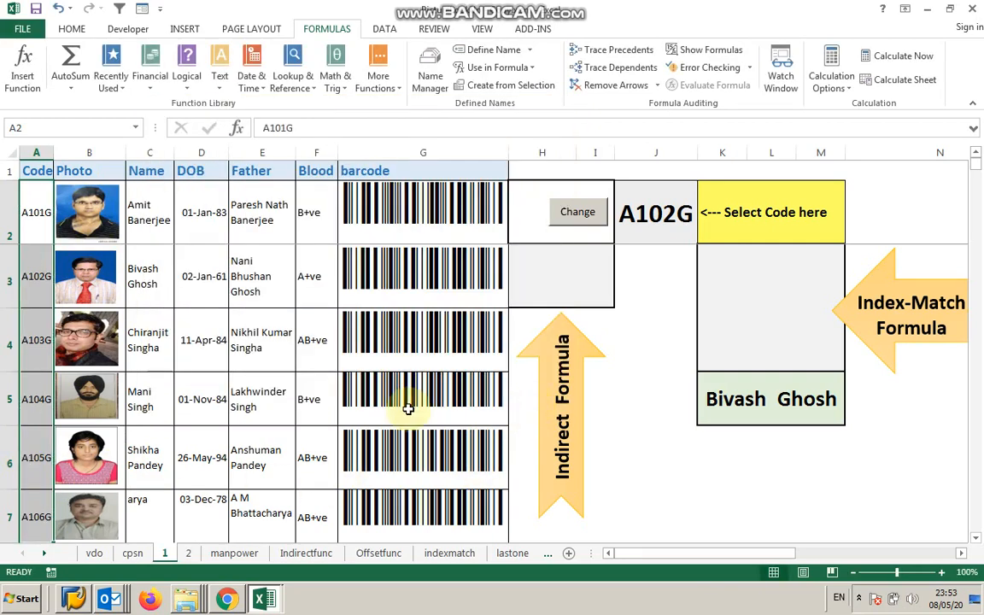
Align the six employee photos in the Photo column to their left edges and distribute them vertically
left_click(101, 226)
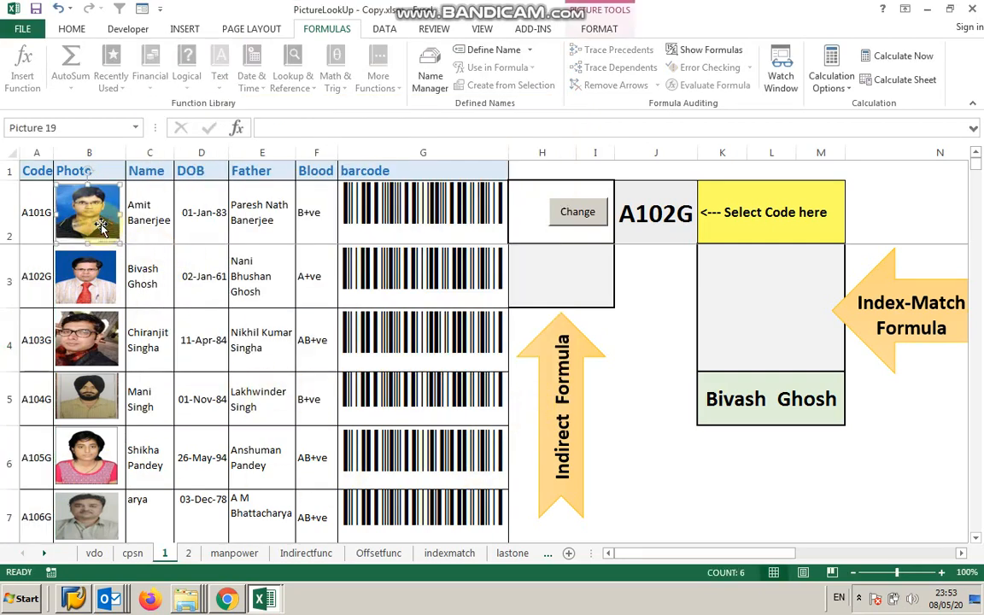
left_click(108, 345, "ctrl")
left_click(92, 397, "ctrl")
left_click(105, 442, "ctrl")
left_click(89, 510, "ctrl")
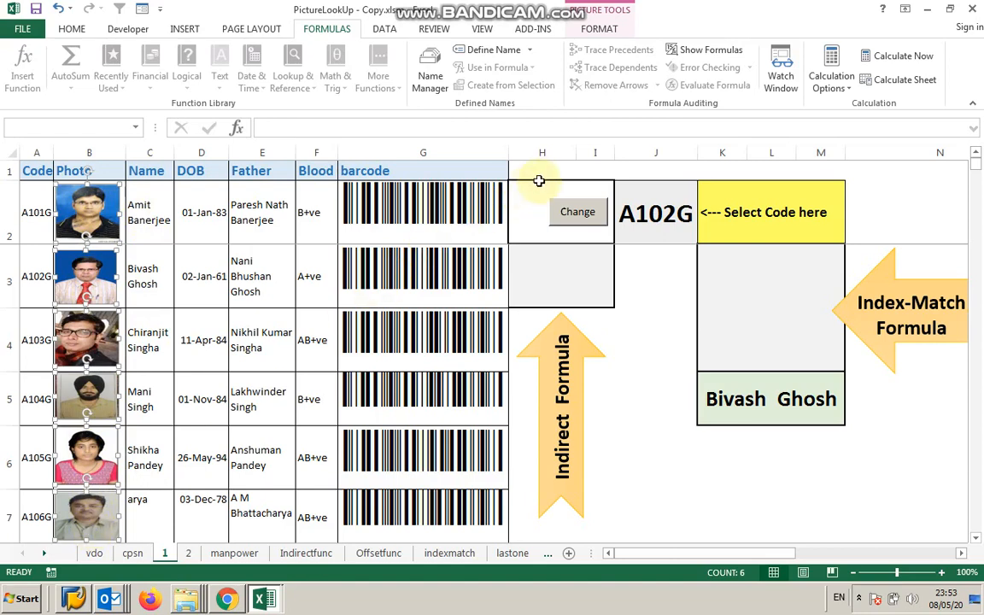
left_click(599, 31)
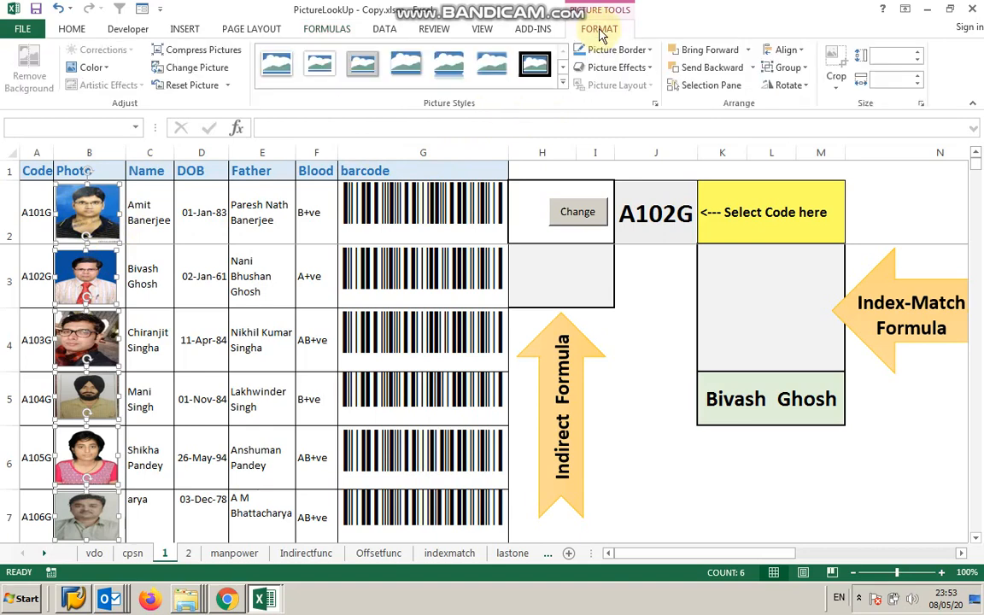
left_click(805, 53)
left_click(803, 66)
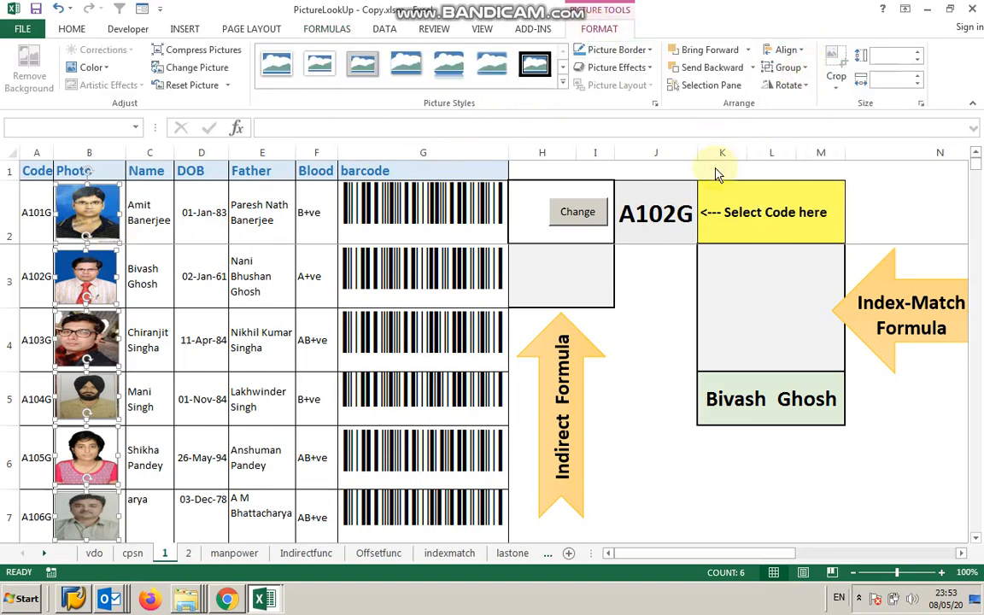
left_click(803, 53)
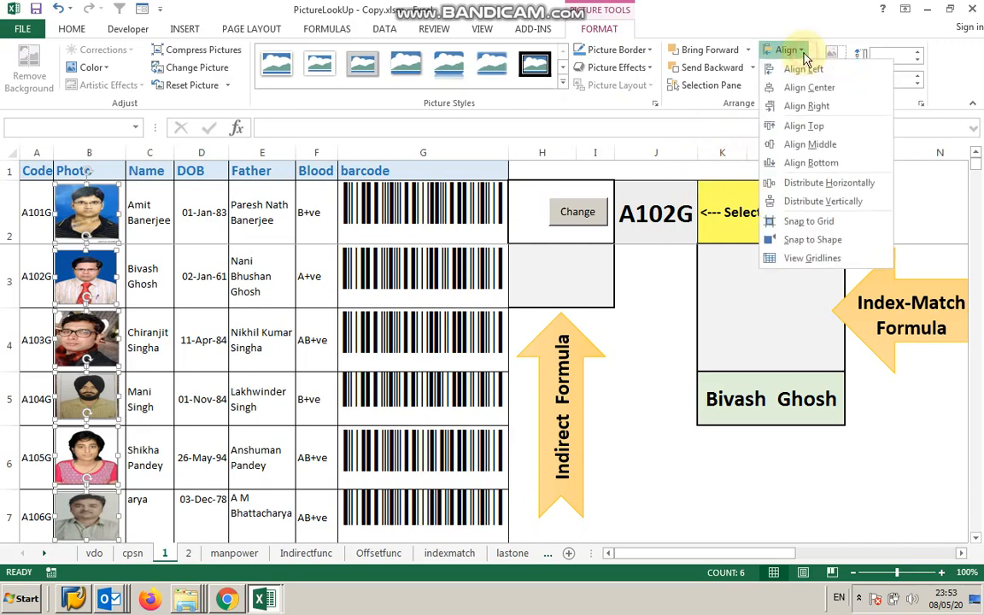
left_click(832, 201)
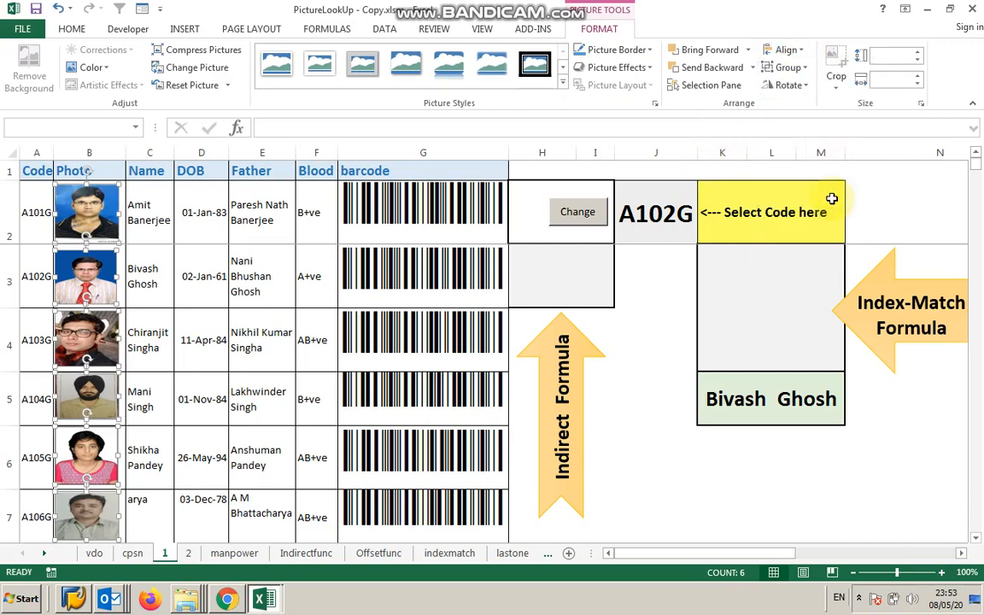
Copy cell B3 behind the second employee's photo, selecting the cell rather than the picture itself
left_click(159, 278)
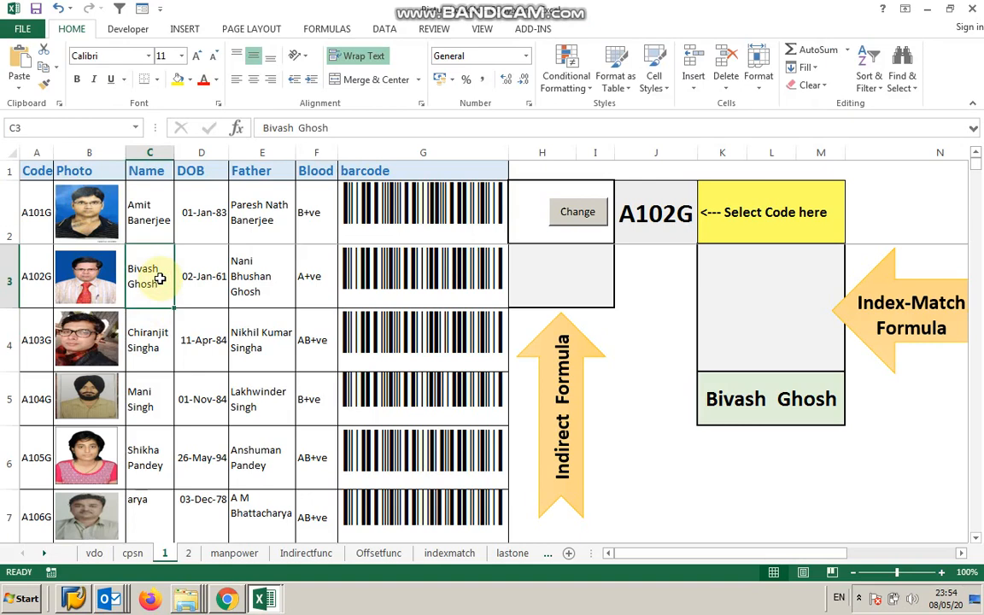
key("Left")
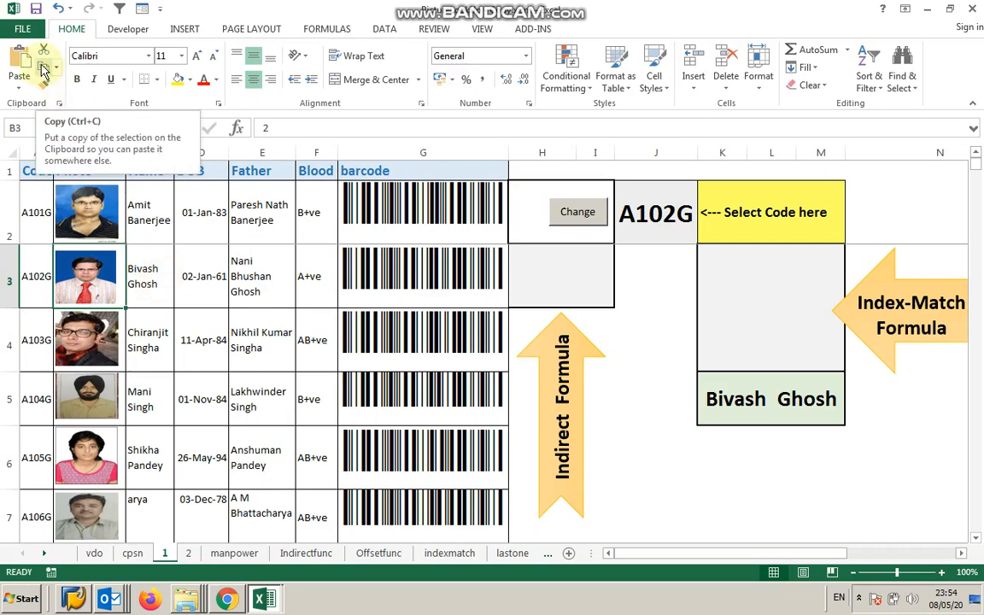
left_click(102, 275)
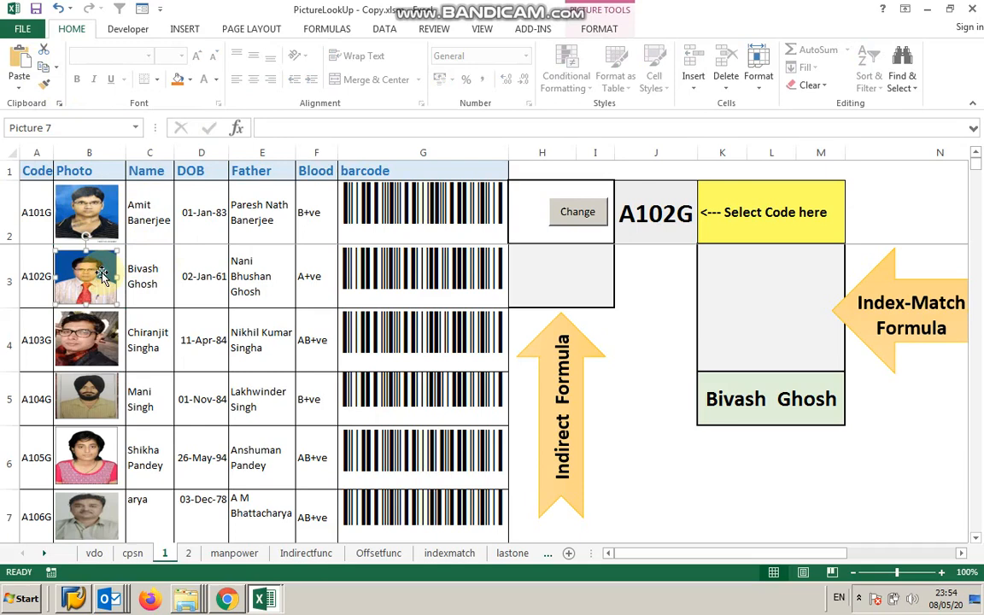
left_click(160, 283)
key("Left")
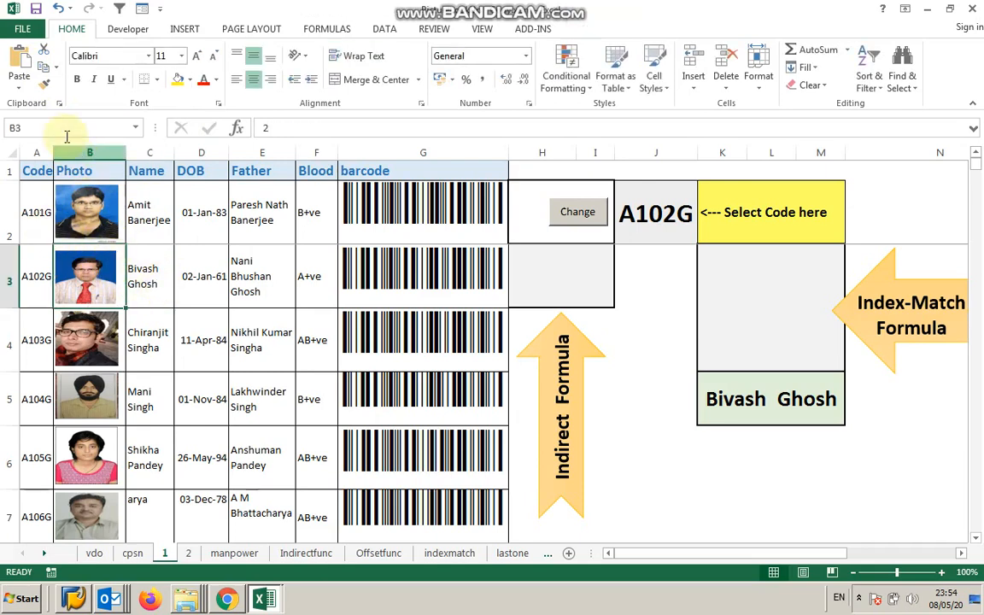
left_click(43, 67)
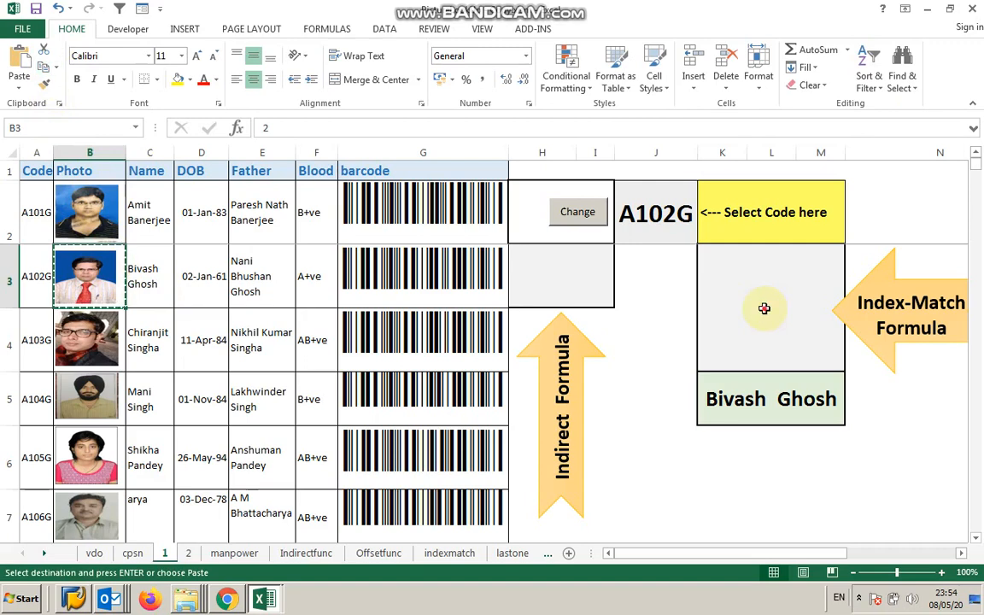
Paste the copied cell normally into the merged cell K3, and delete the photo that was pasted with it
left_click(763, 308)
left_click(19, 68)
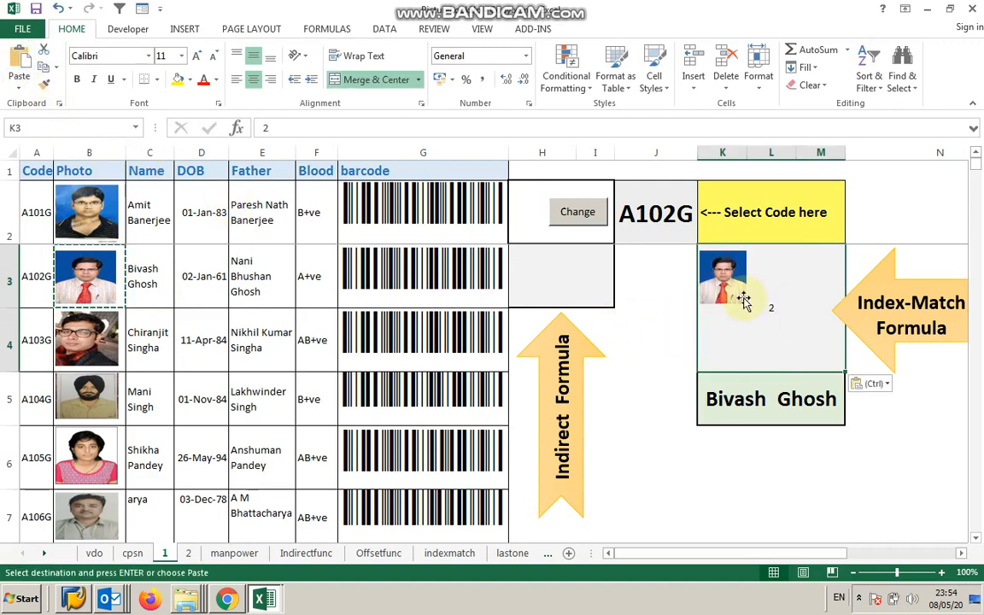
left_click(726, 284)
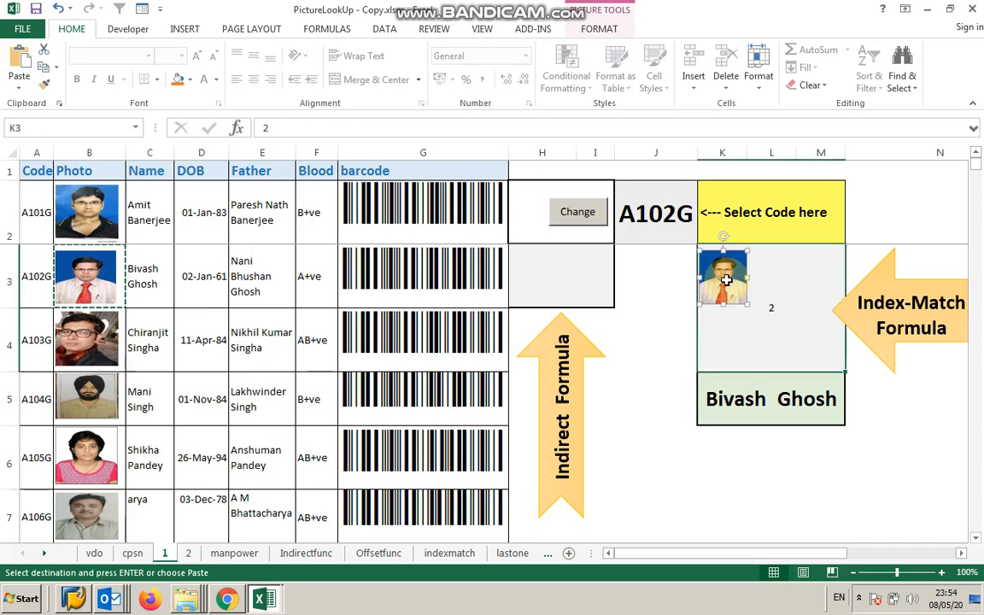
key("Delete")
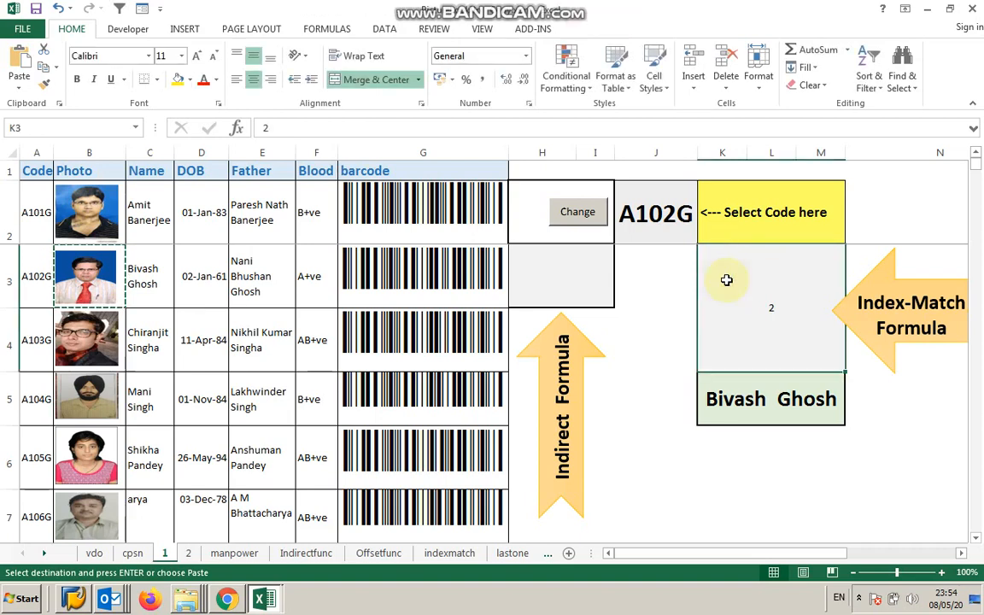
Paste the copied cell as a linked picture in the middle of merged cell K3, and save the workbook
left_click(19, 86)
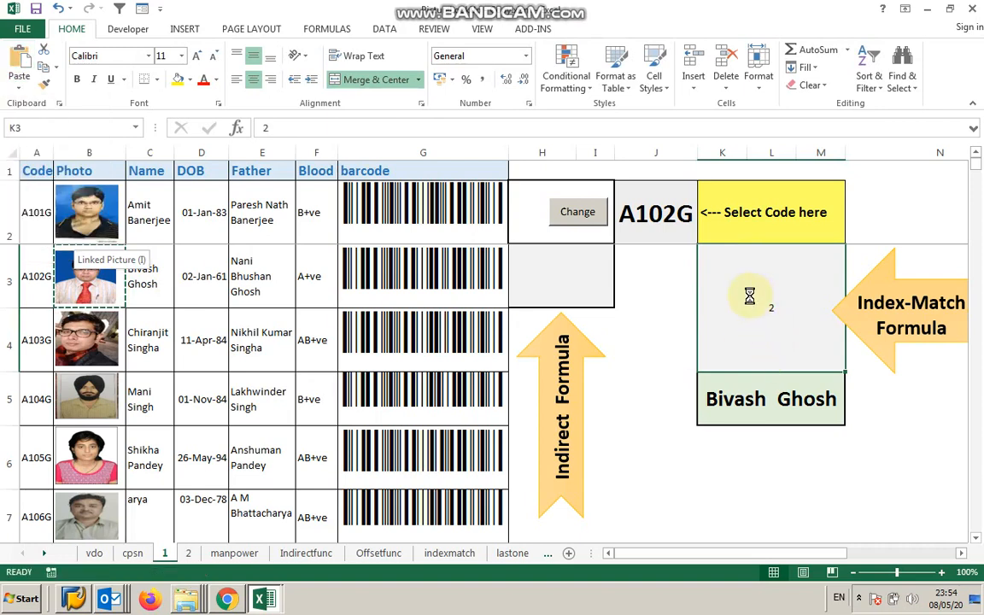
left_click_drag(722, 272, 759, 299)
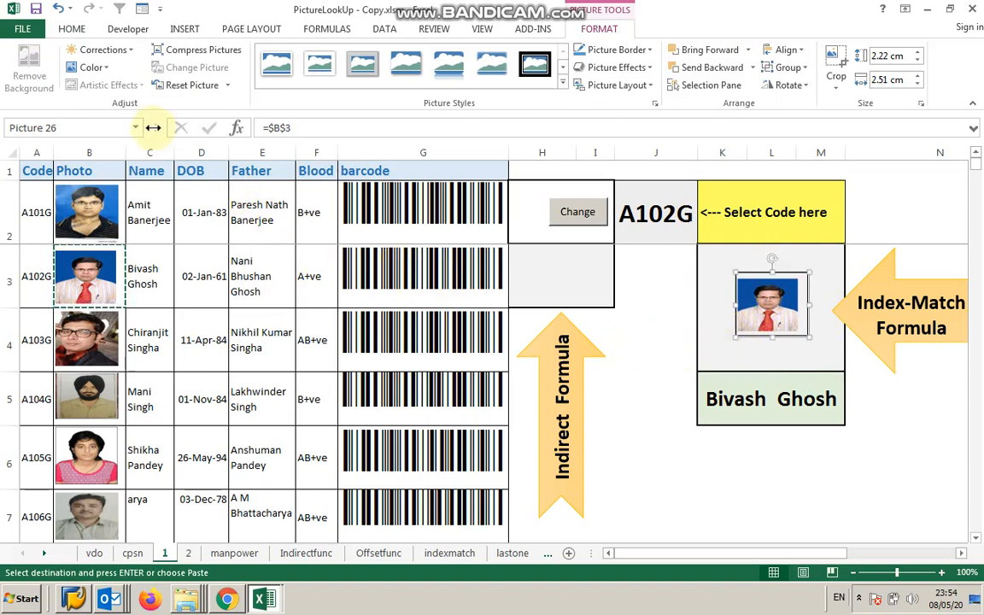
left_click(35, 8)
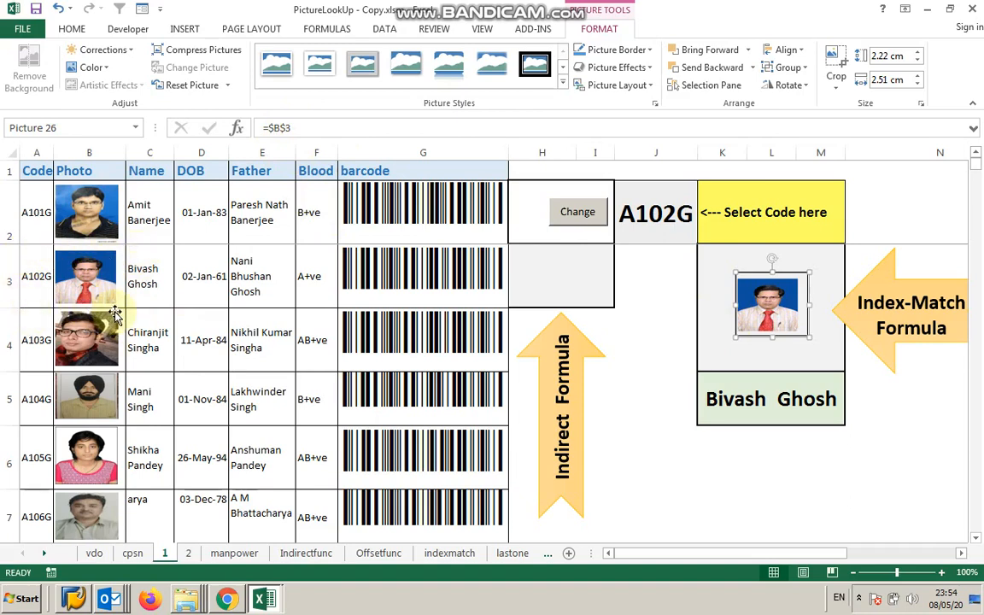
left_click(101, 288)
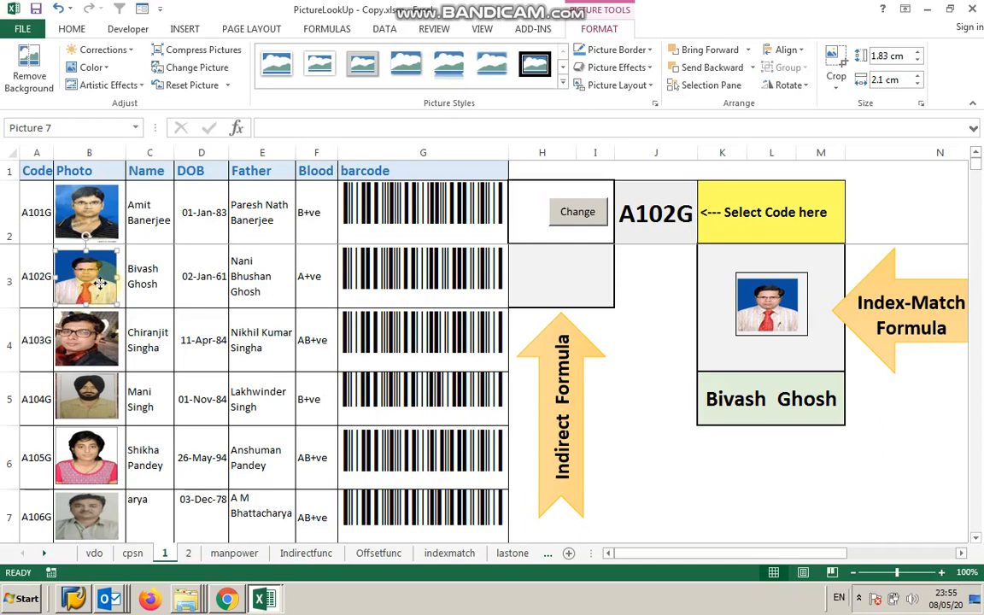
Move the second employee's photo out of cell B3 and back to test the linked picture, and undo the accidental resize
left_click_drag(101, 283, 145, 282)
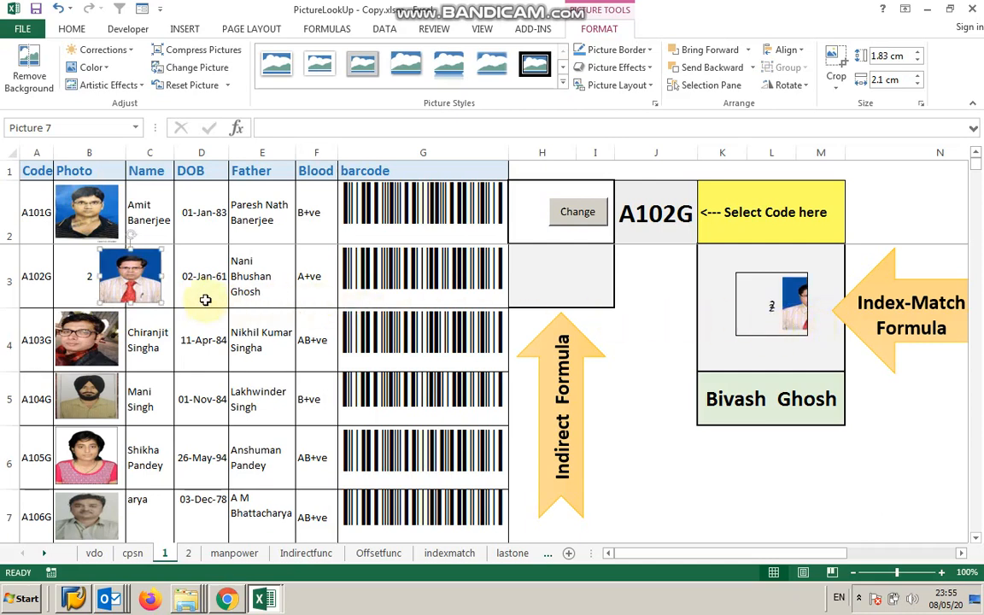
left_click_drag(142, 272, 85, 271)
left_click(85, 243)
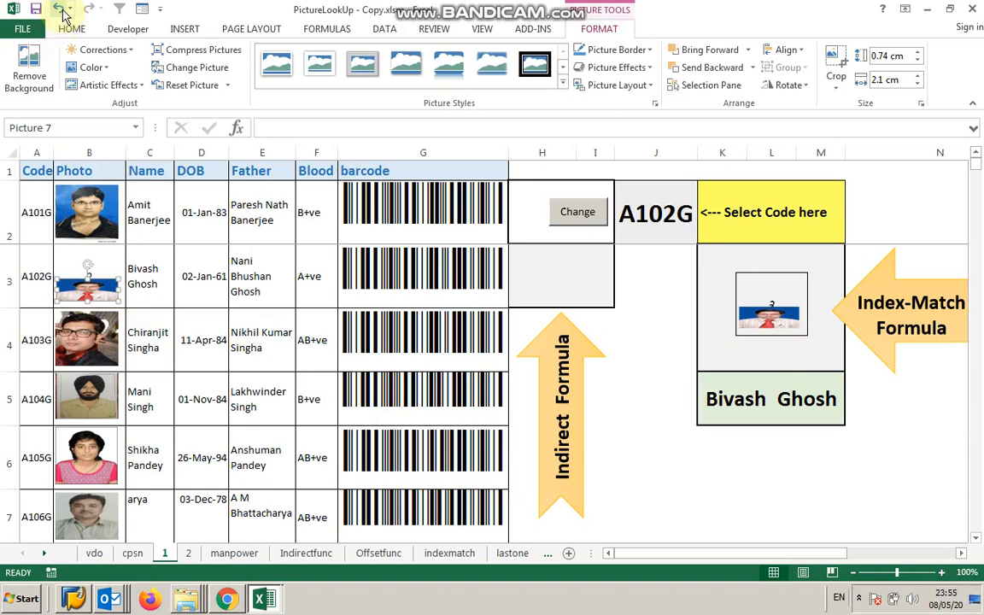
left_click(59, 11)
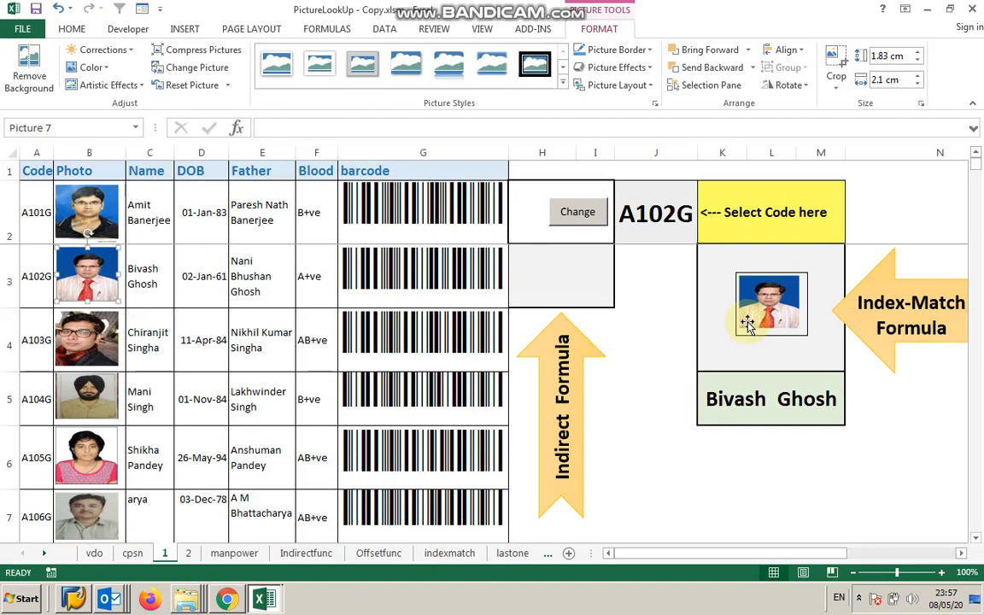
Check the linked picture's cell reference and choose code A104G in cell J2 to test whether the picture follows
left_click(748, 323)
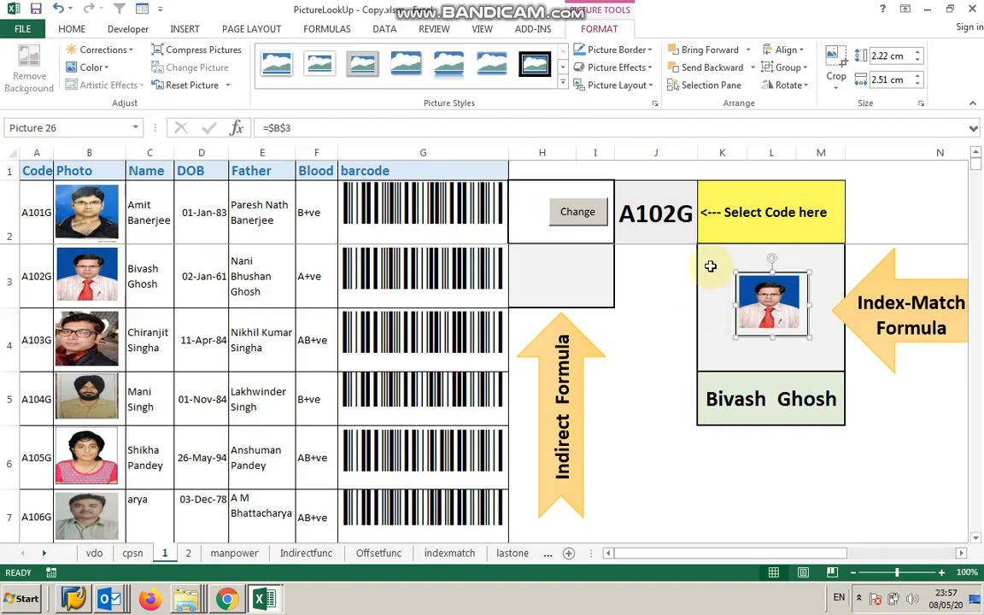
left_click(639, 217)
left_click(704, 237)
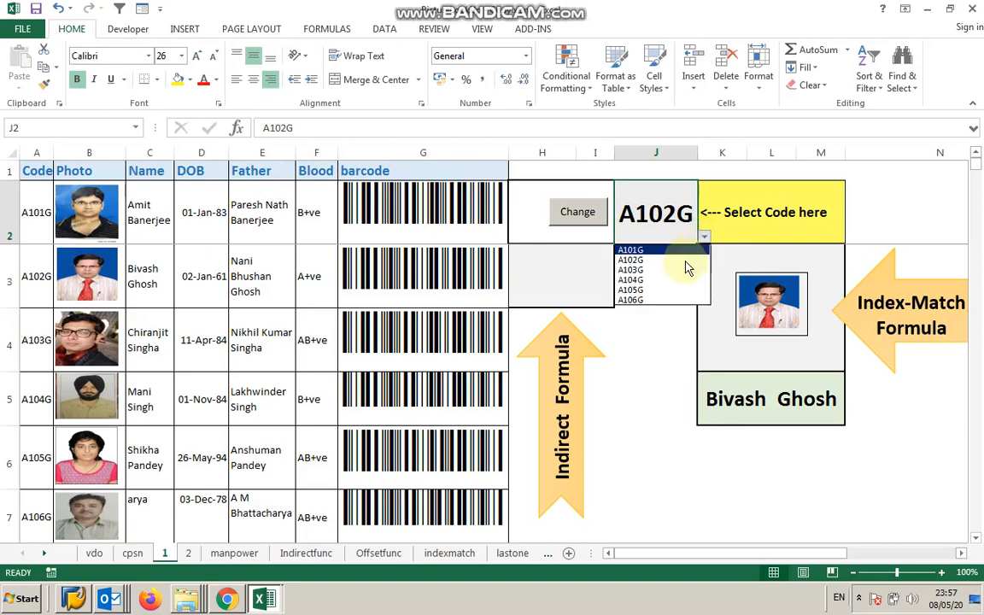
left_click(656, 280)
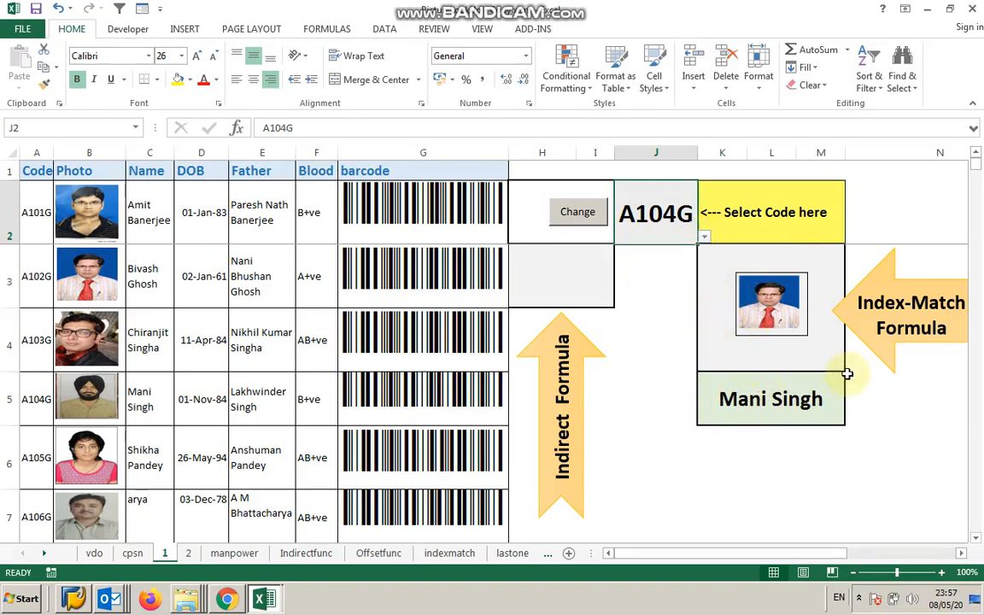
Examine the INDEX and MATCH formula behind the defined name PictureFetch in the Name Manager
left_click(325, 31)
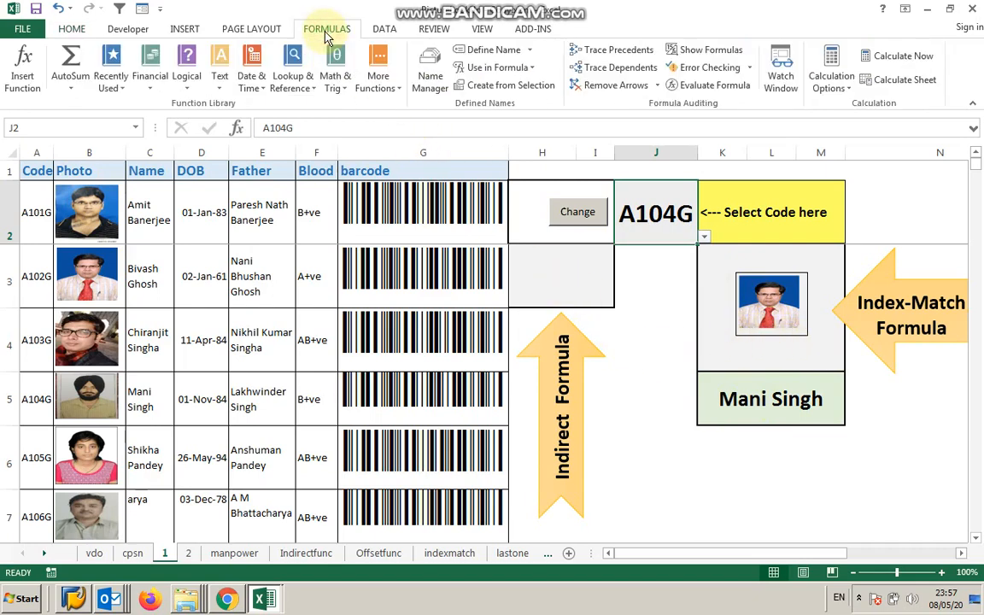
left_click(431, 78)
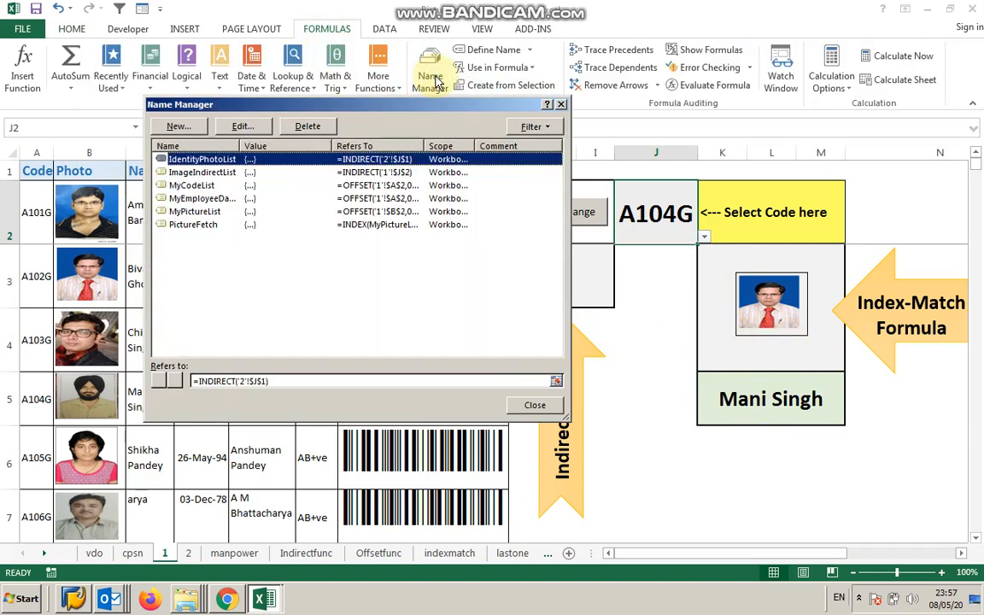
left_click(194, 225)
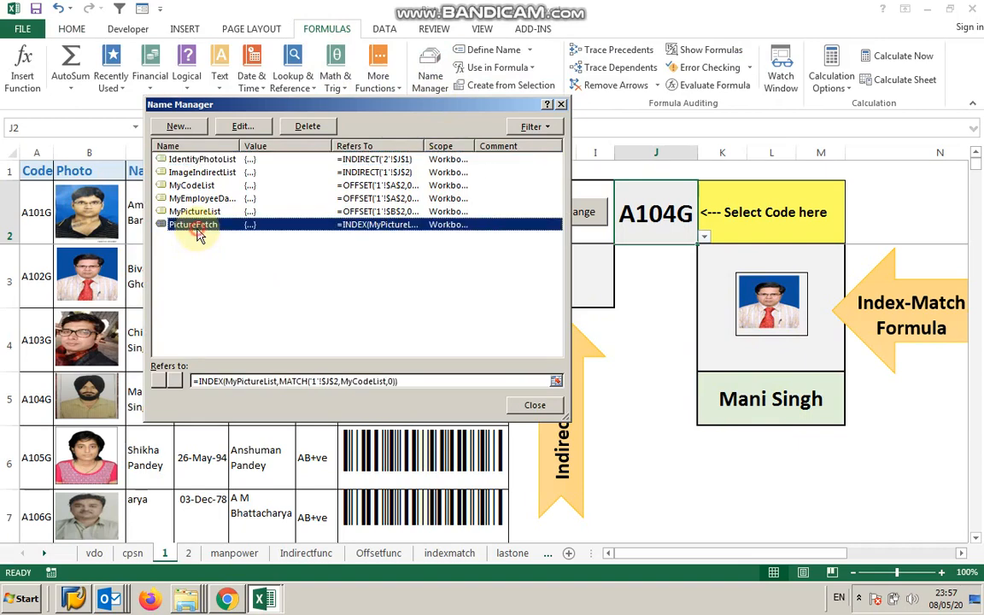
left_click(401, 381)
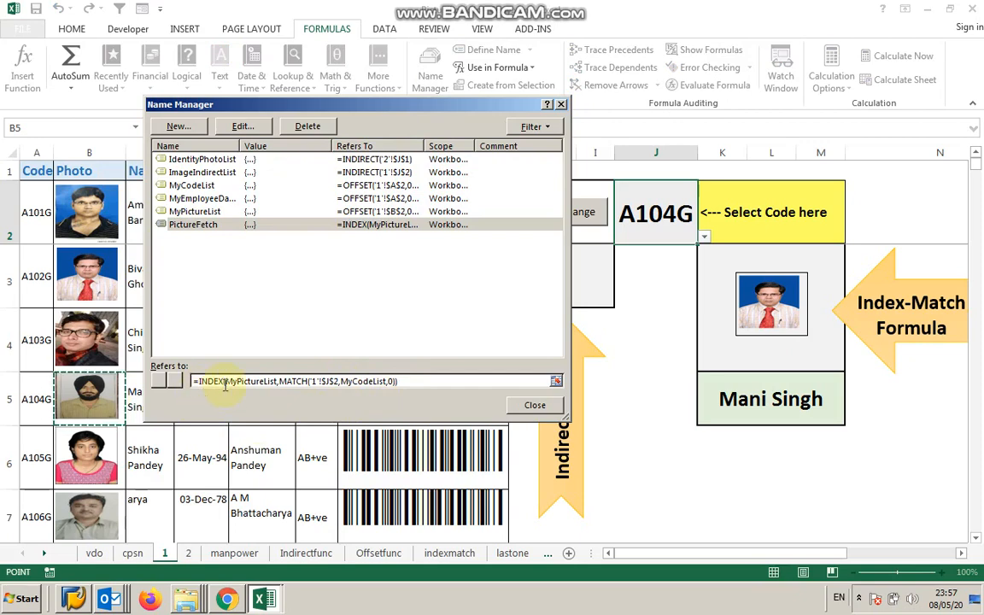
left_click(534, 405)
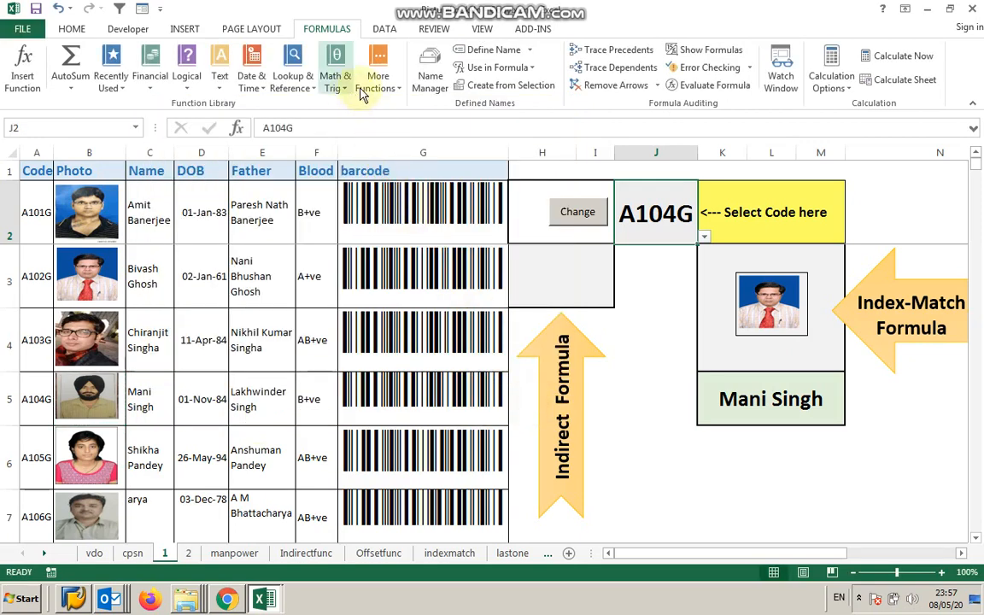
left_click(429, 68)
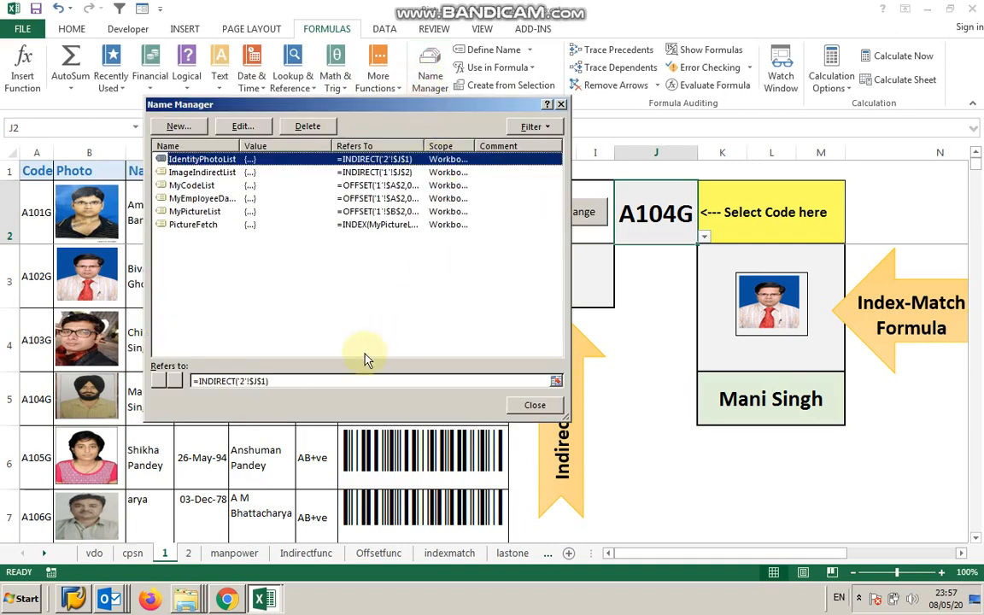
left_click(202, 225)
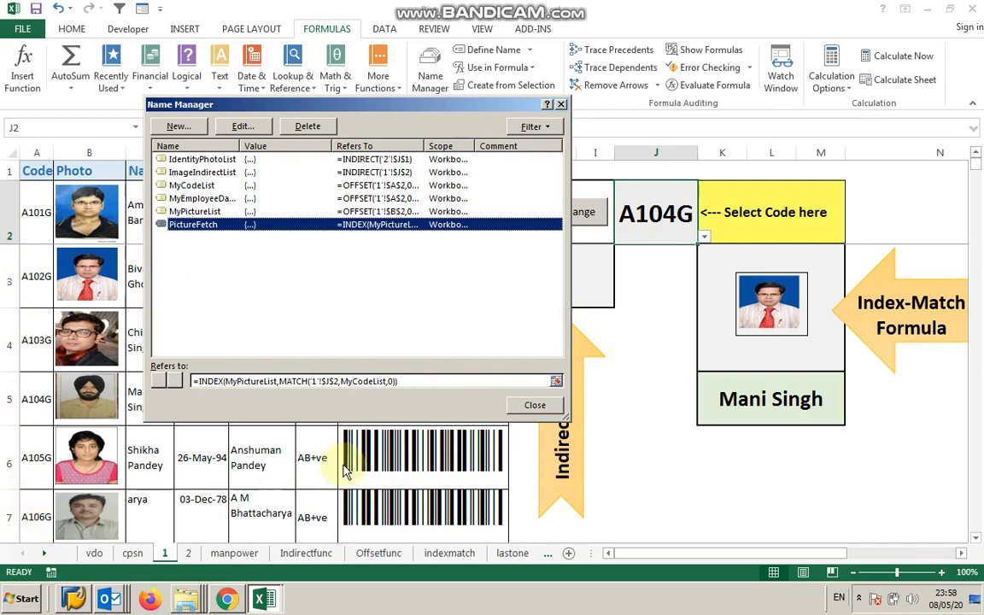
left_click(535, 406)
Replace the linked picture's cell reference with the defined name so its formula reads =PictureFetch
left_click(746, 333)
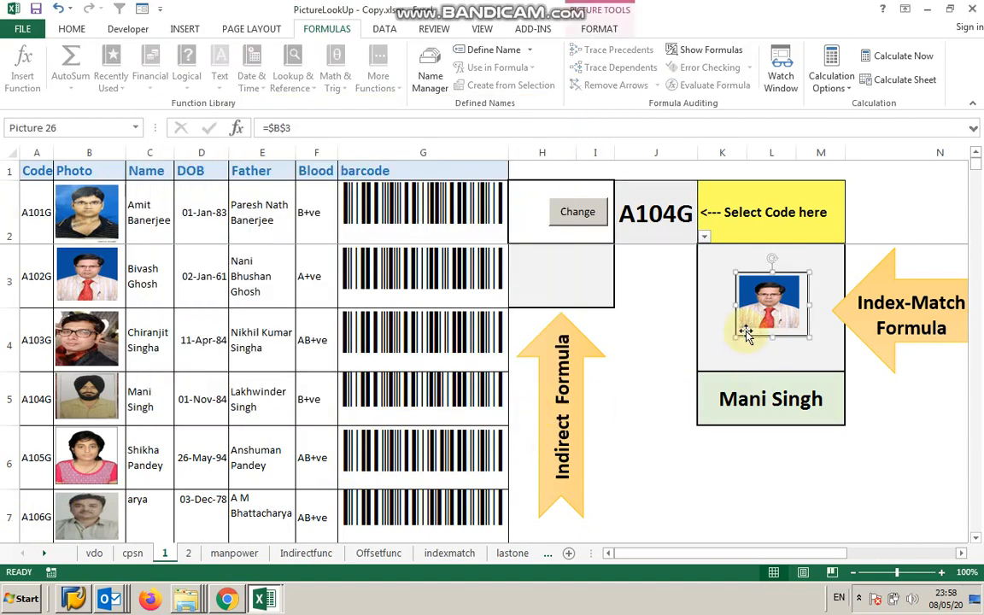
left_click_drag(270, 128, 328, 128)
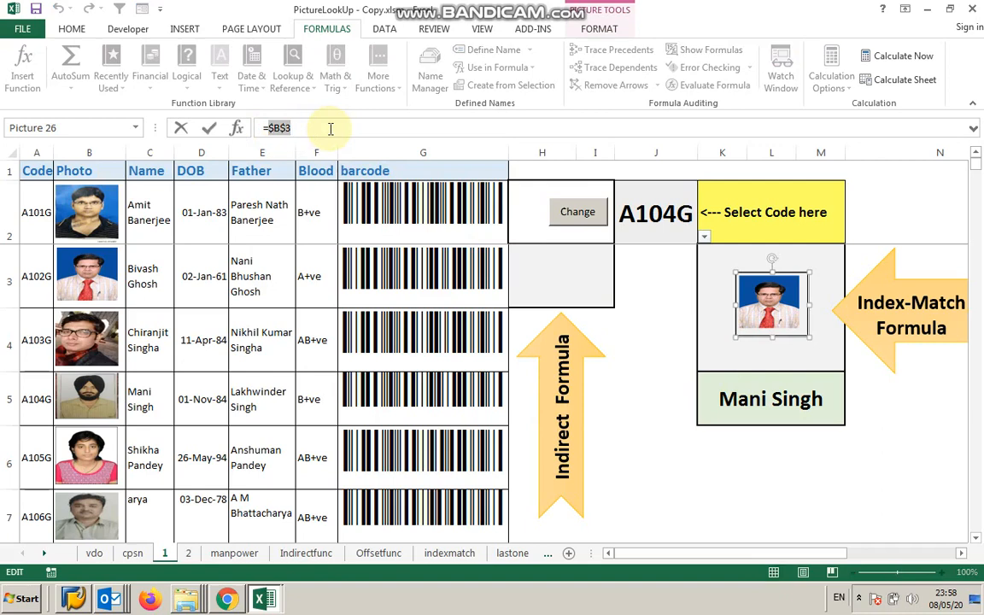
type("pic")
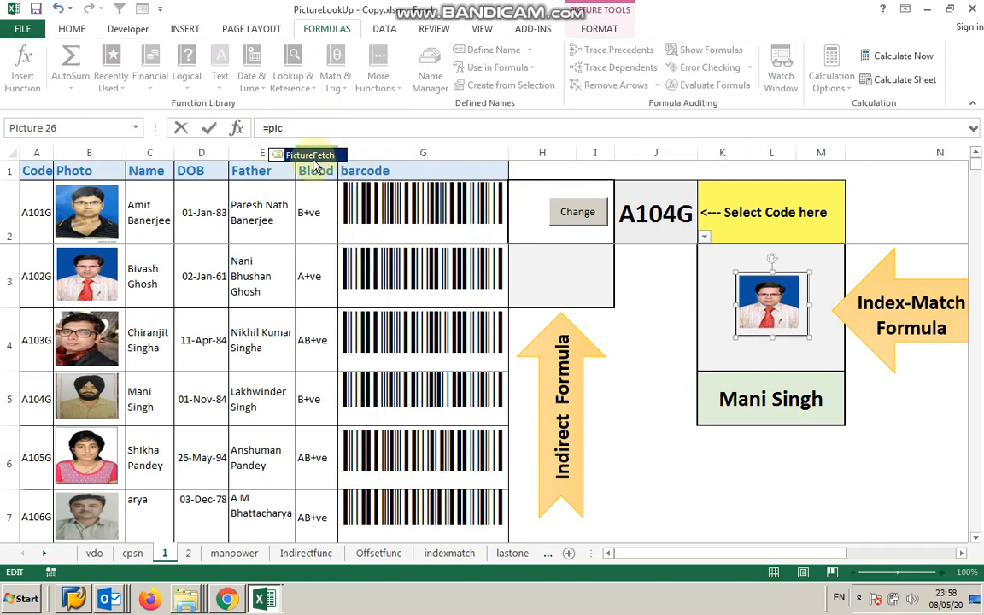
double_click(312, 156)
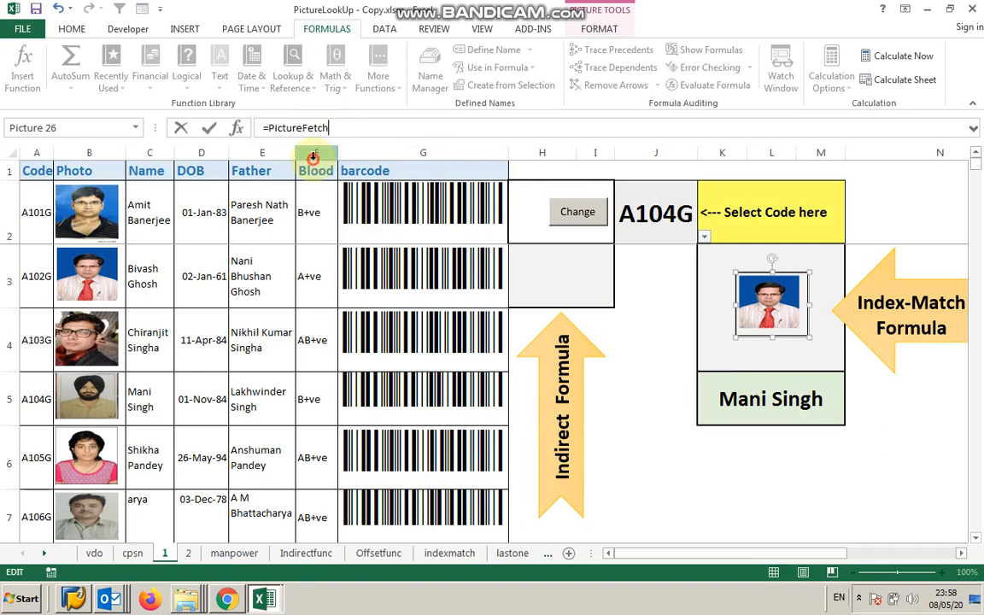
left_click(209, 128)
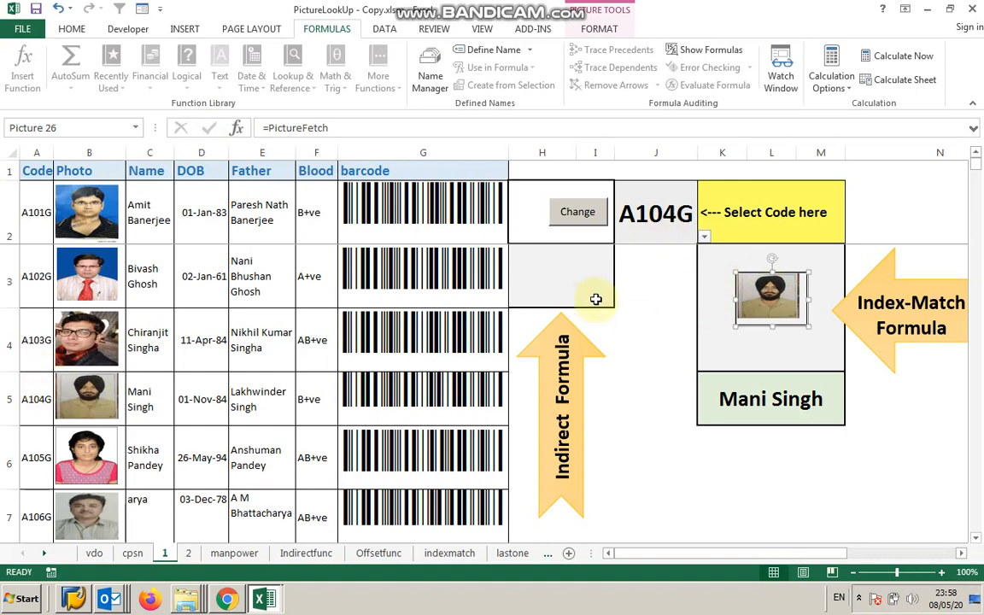
Test the picture lookup by choosing code A105G in cell J2 and cycling through the codes with the Change control
left_click(704, 237)
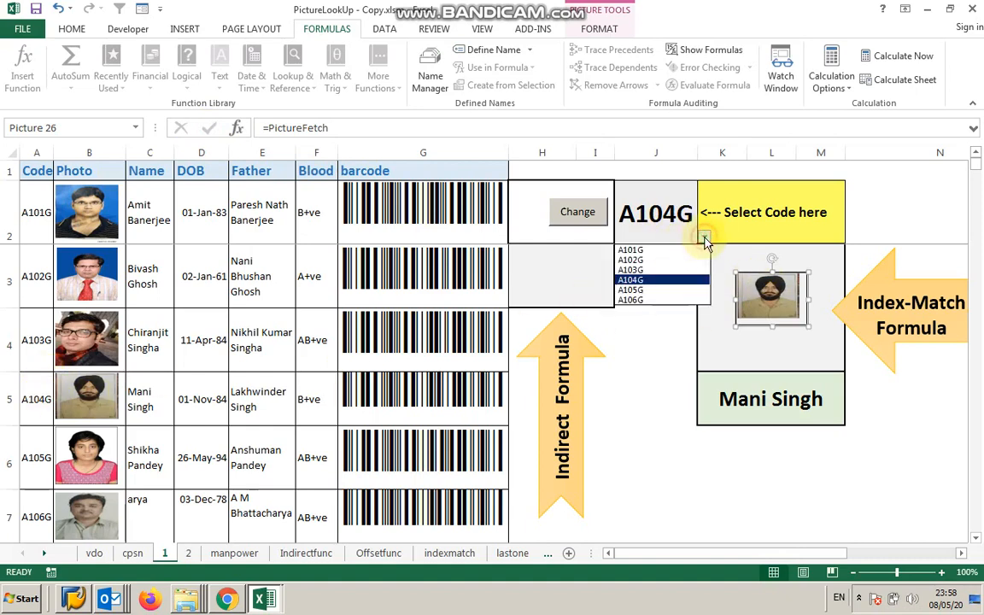
left_click(642, 291)
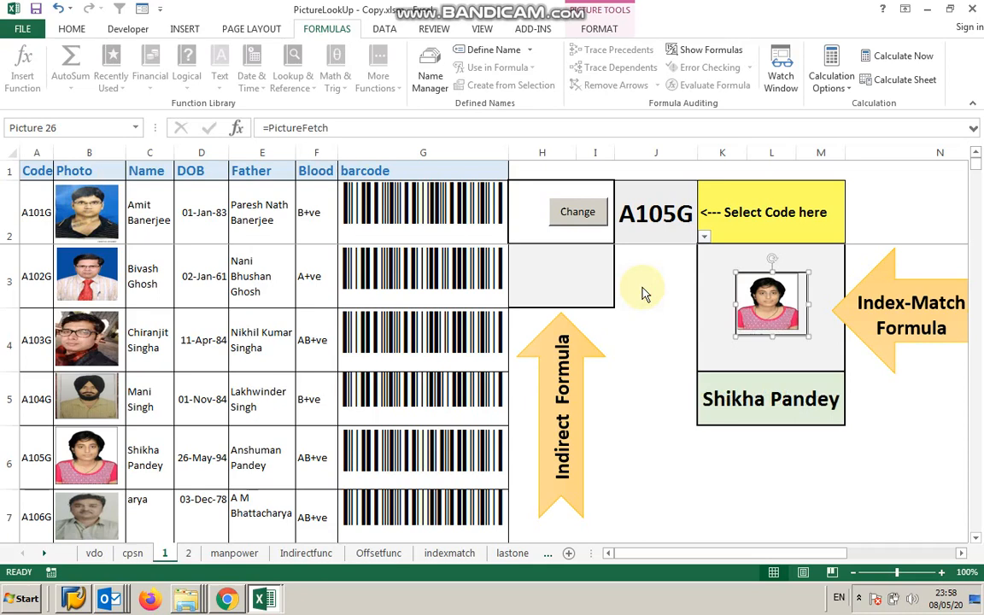
left_click(589, 218)
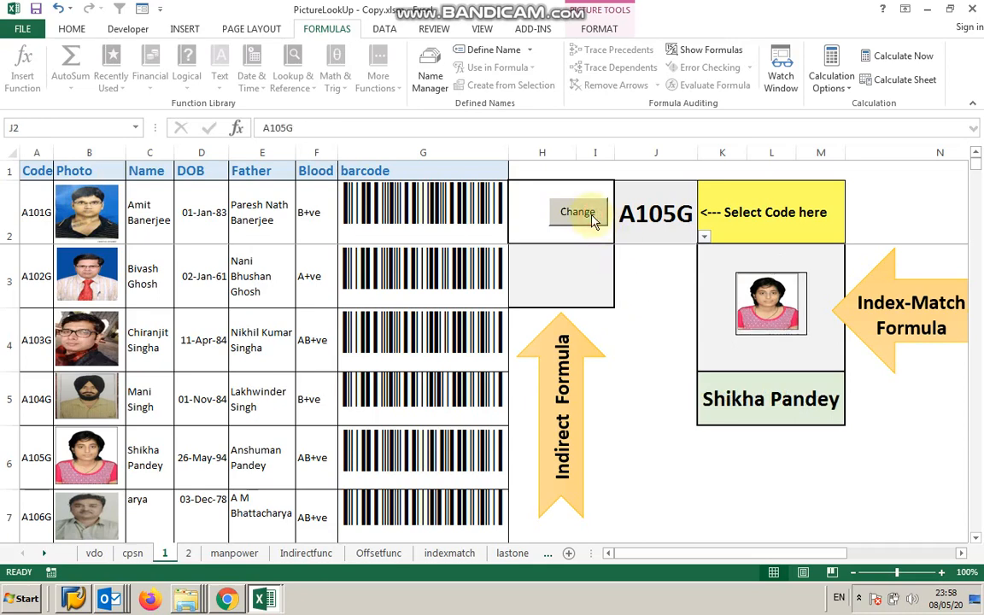
left_click(594, 219)
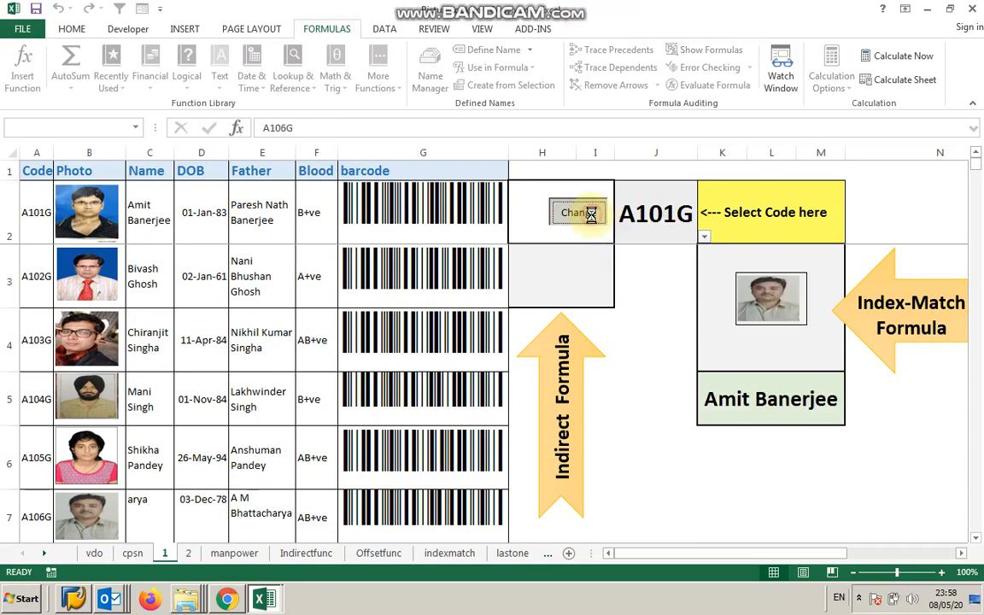
left_click(594, 220)
left_click(593, 220)
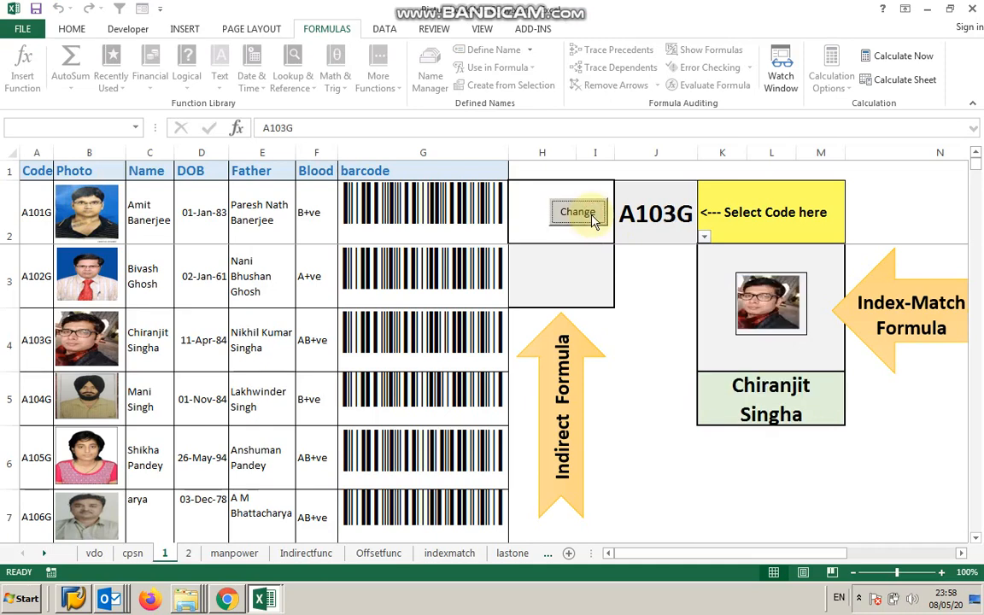
left_click(593, 219)
left_click(592, 216)
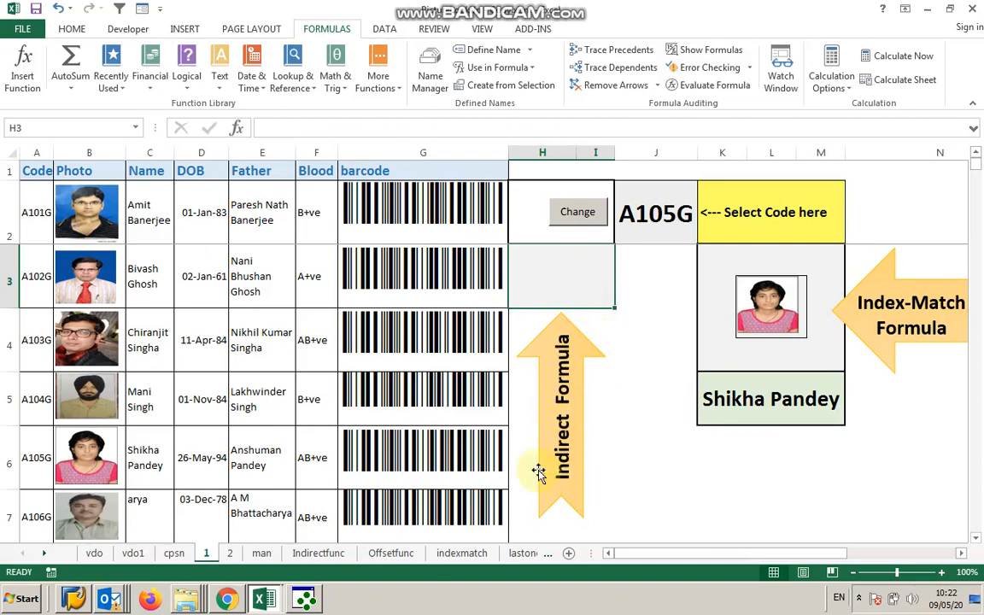
Name cell C2 with the first employee's first name, and check the new entry in the Name Manager
left_click(152, 222)
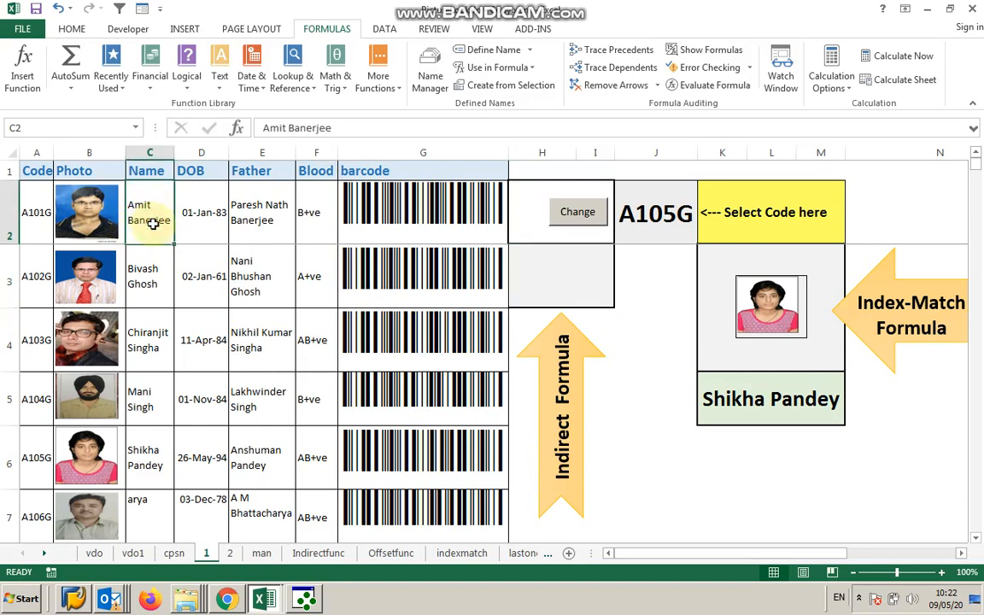
key("Left")
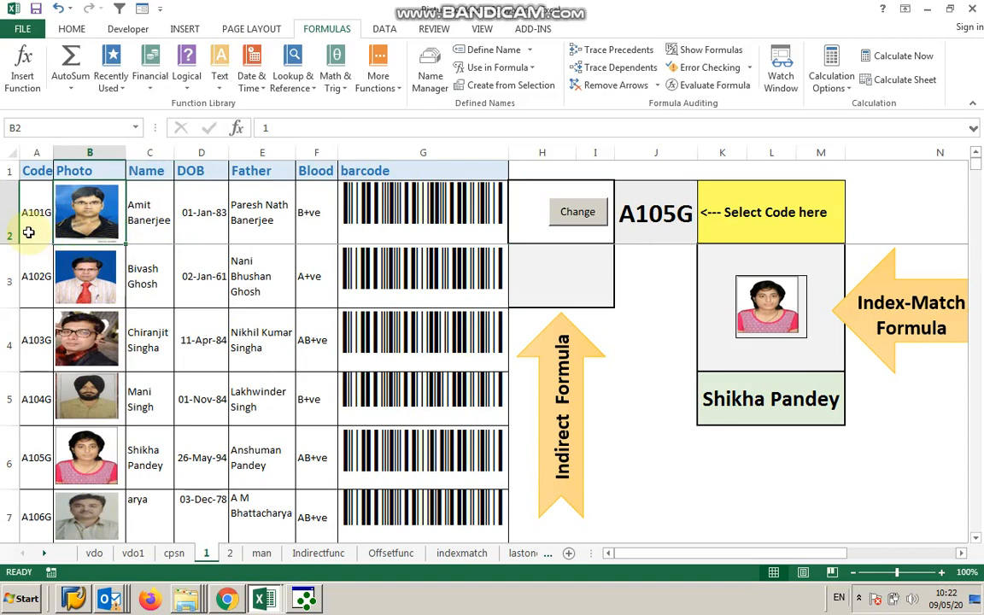
left_click(149, 225)
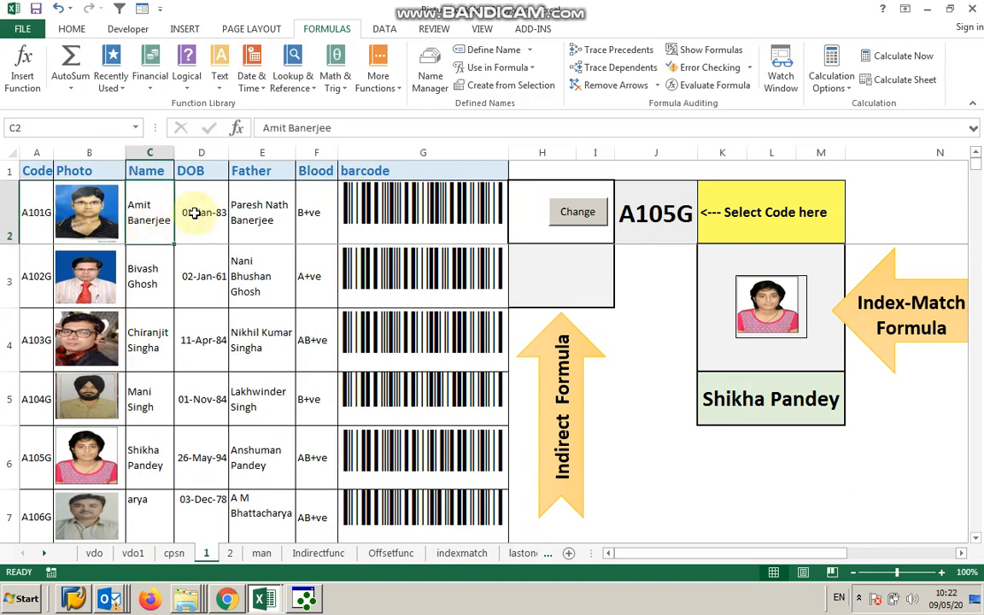
left_click_drag(40, 131, 2, 130)
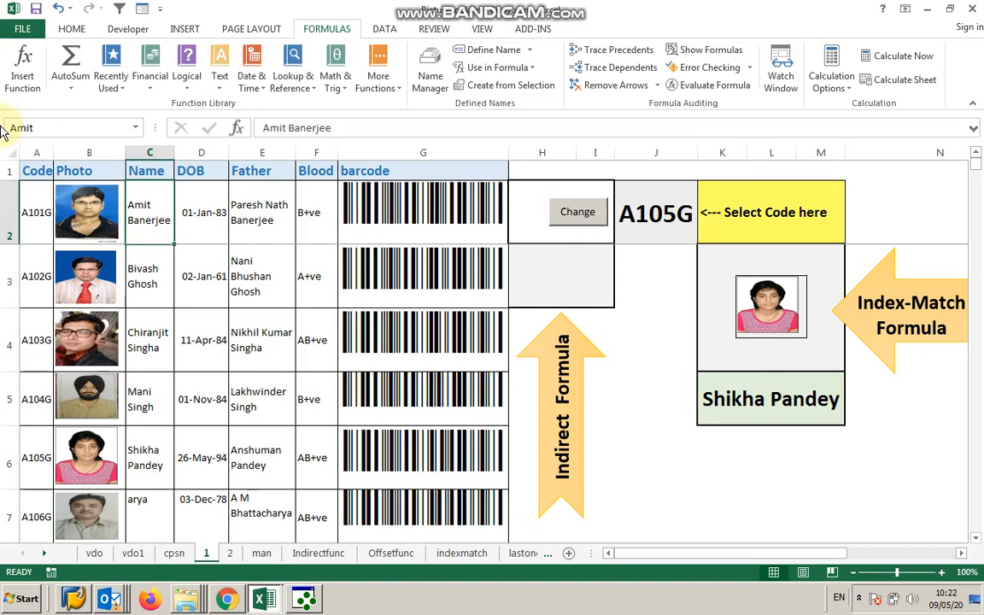
left_click(158, 264)
left_click(157, 224)
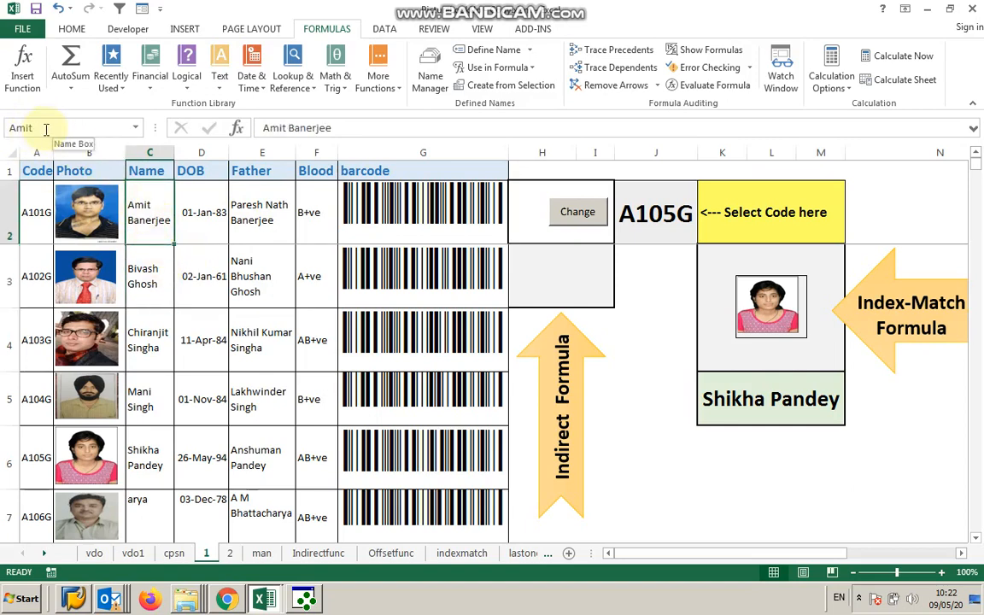
left_click(434, 91)
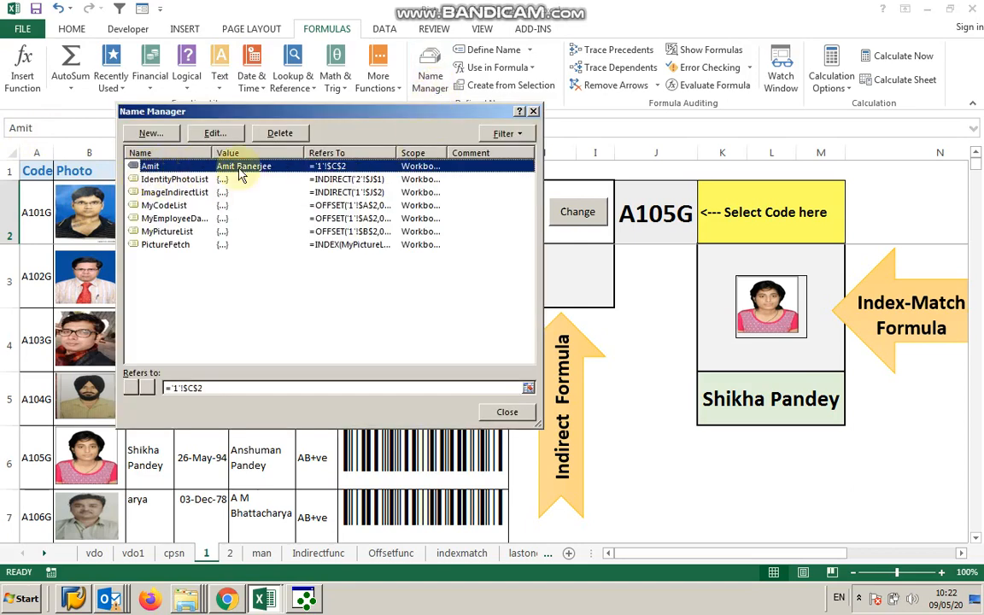
left_click(534, 113)
Create names from the selection A2:B7 using the codes in the left column, and check the name assigned to B2
left_click(32, 203)
left_click_drag(31, 203, 64, 495)
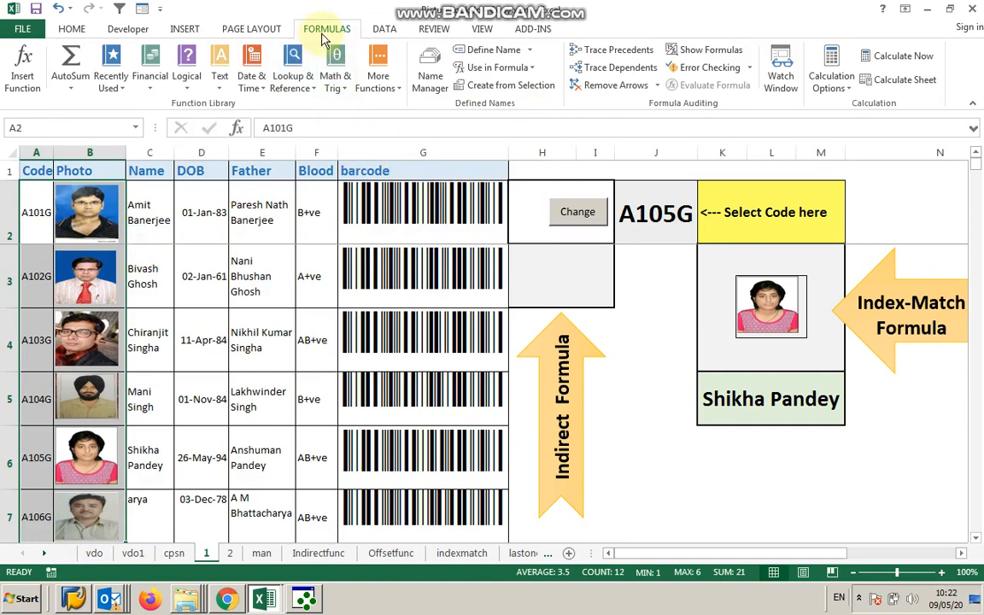
left_click(508, 89)
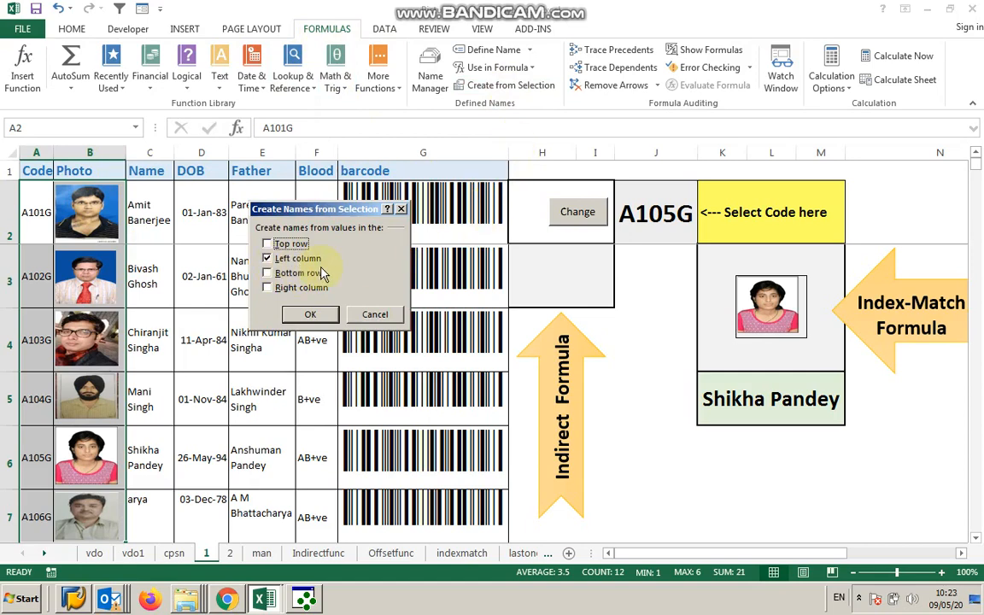
left_click(309, 316)
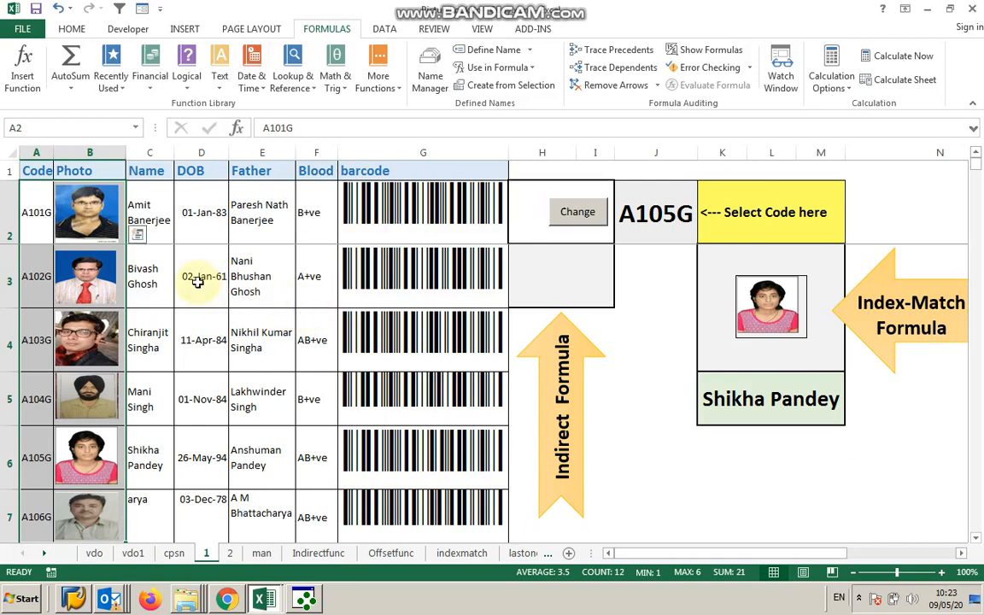
left_click(161, 222)
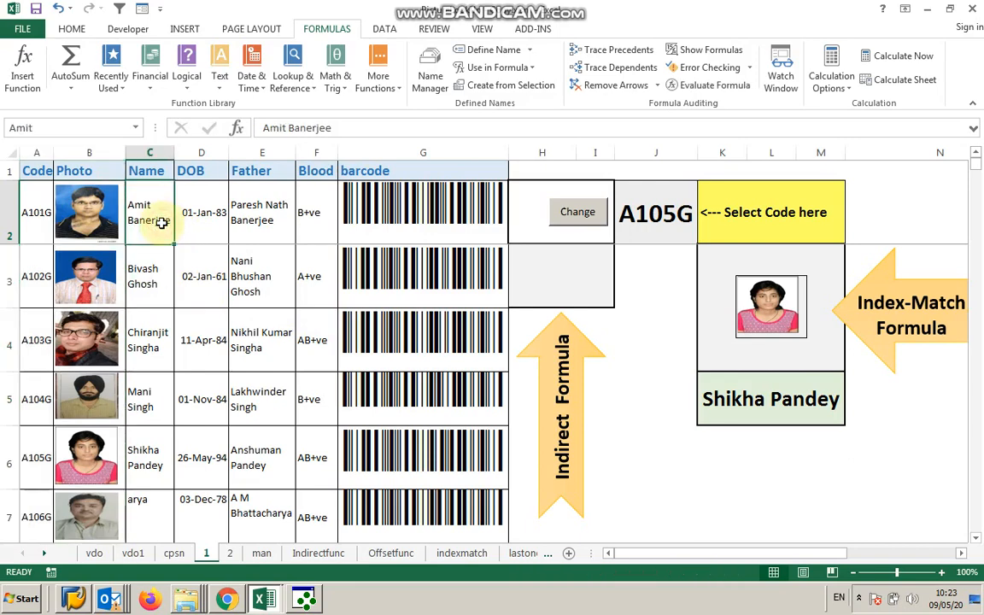
key("Left")
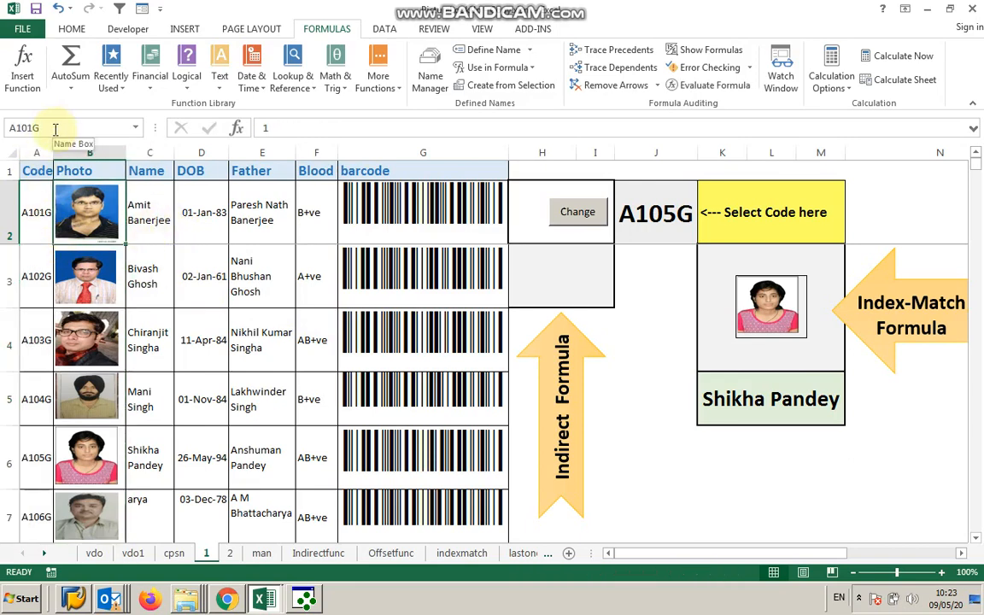
Check the names assigned to the photo cells in column B, including their entries in the Name Manager
key("Down")
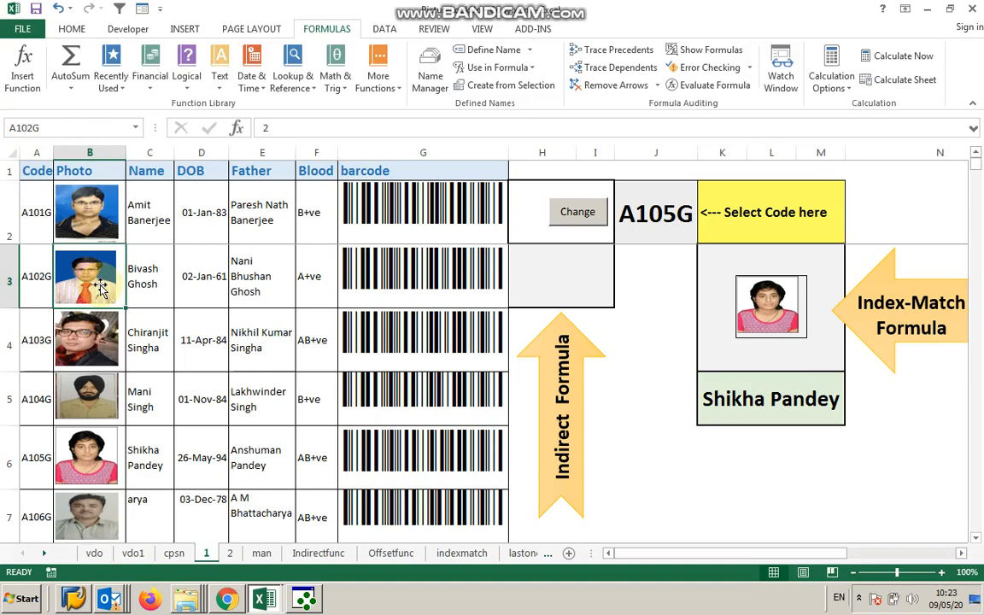
left_click(89, 230)
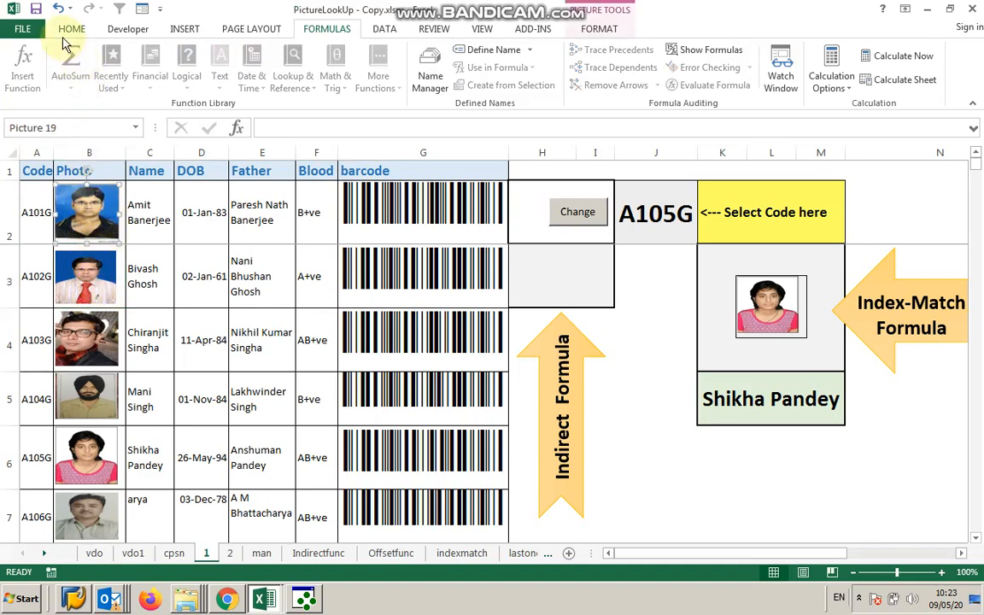
left_click(427, 90)
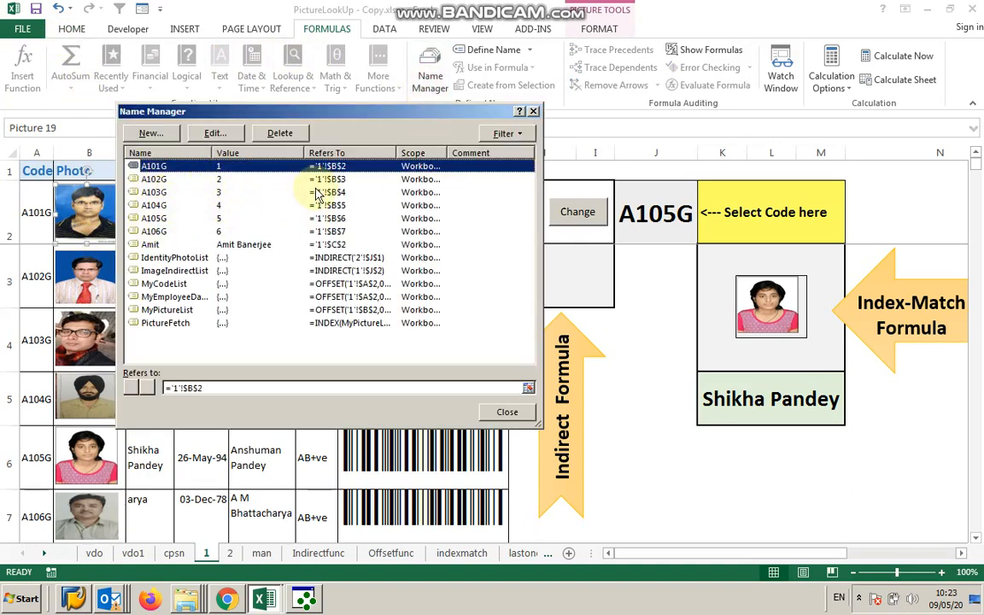
left_click(534, 113)
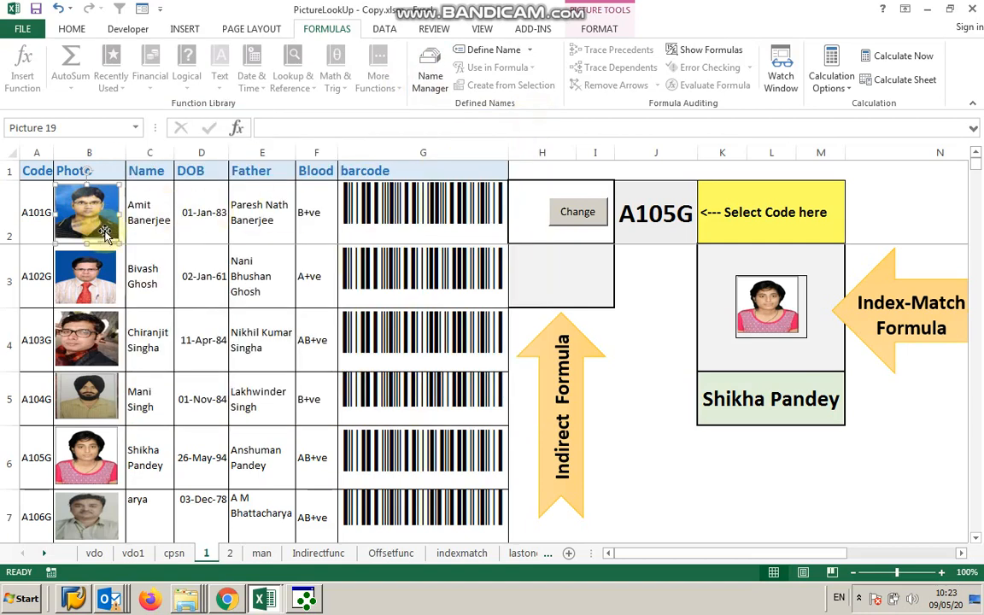
Copy the A101G employee photo into cell H3, centre it above the Indirect Formula arrow, and save the workbook
left_click(70, 31)
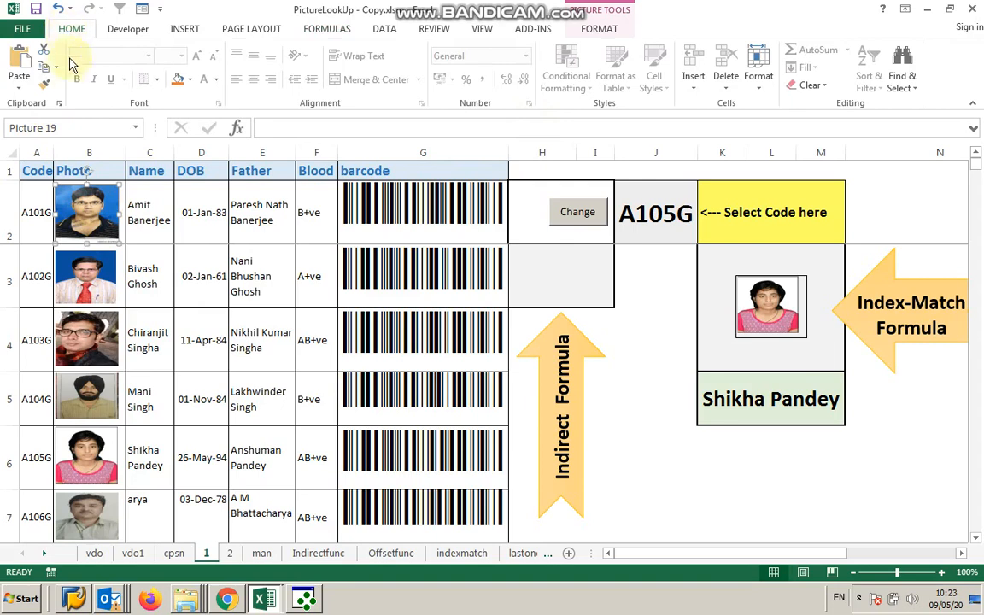
left_click(42, 68)
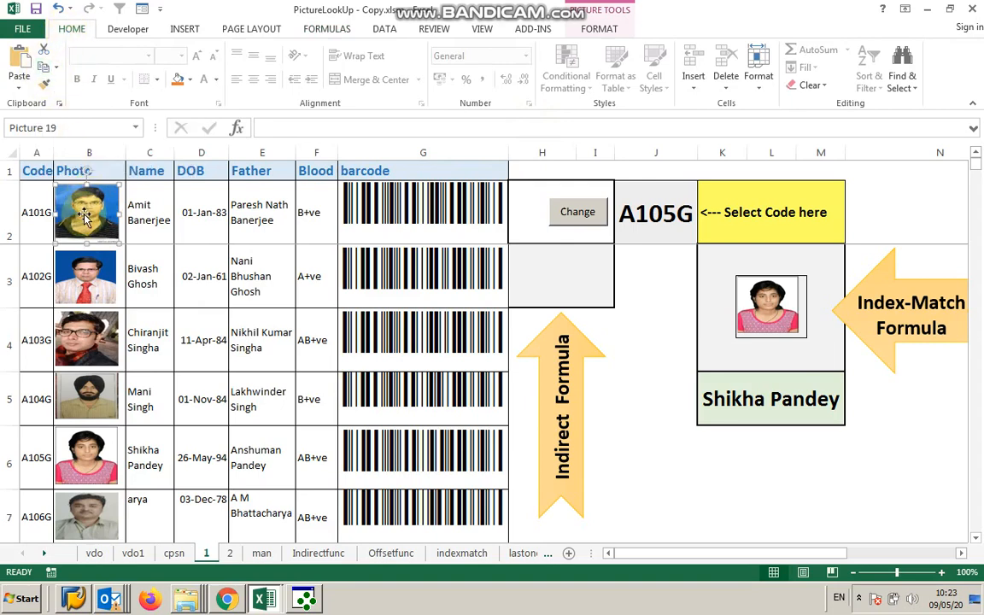
left_click(568, 261)
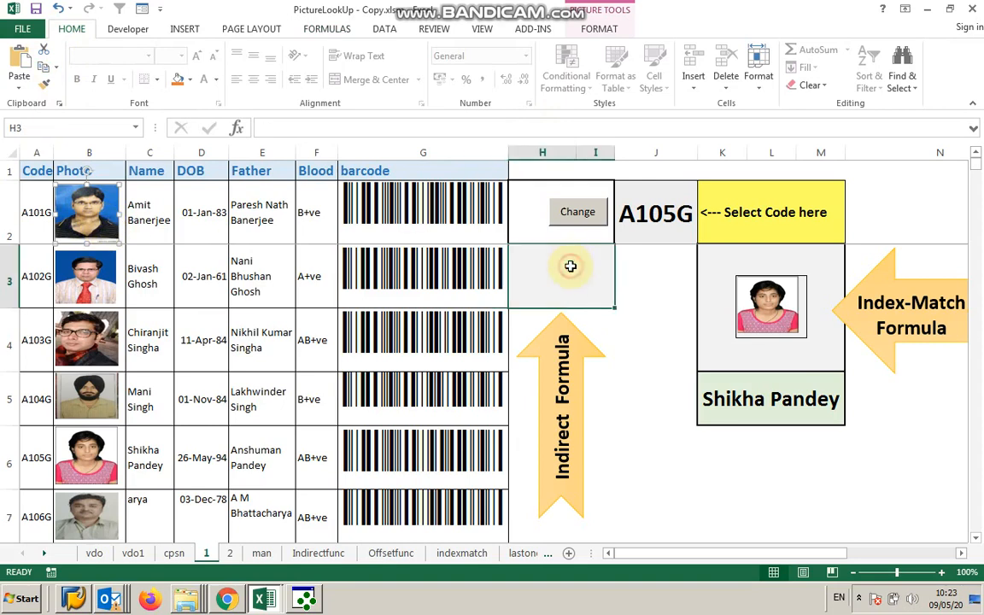
left_click(19, 69)
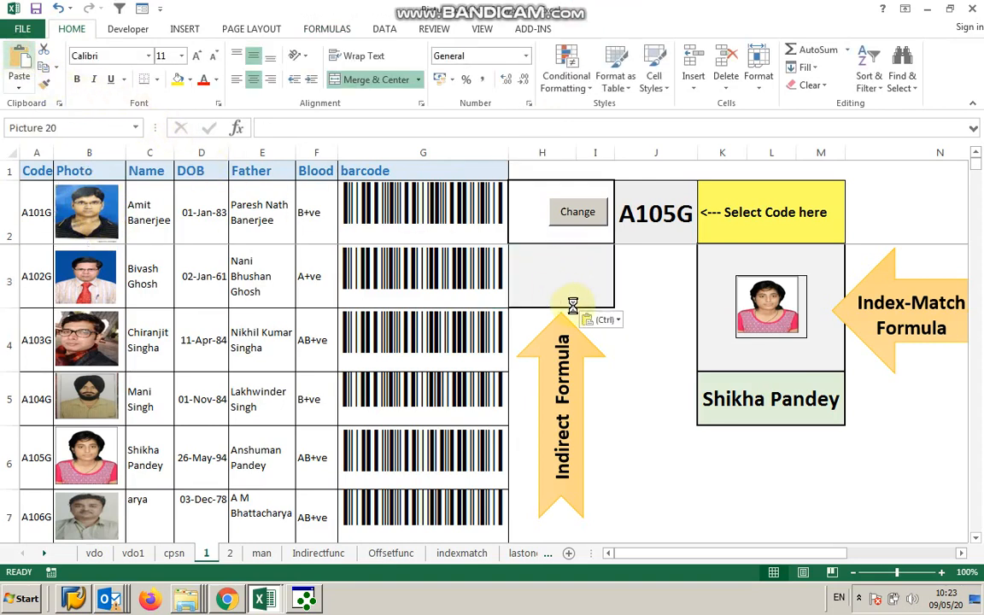
left_click_drag(535, 273, 559, 279)
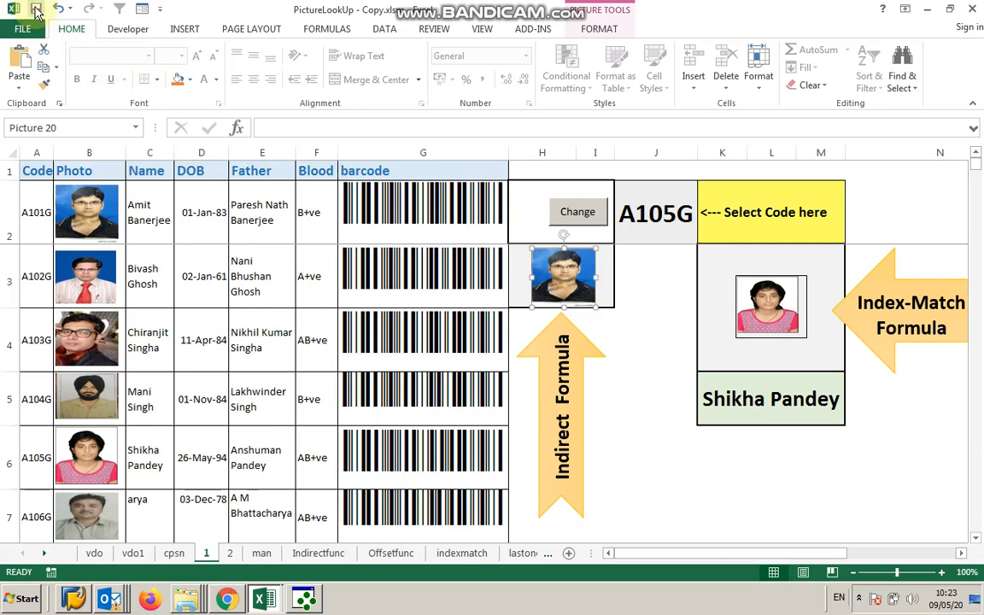
left_click(36, 10)
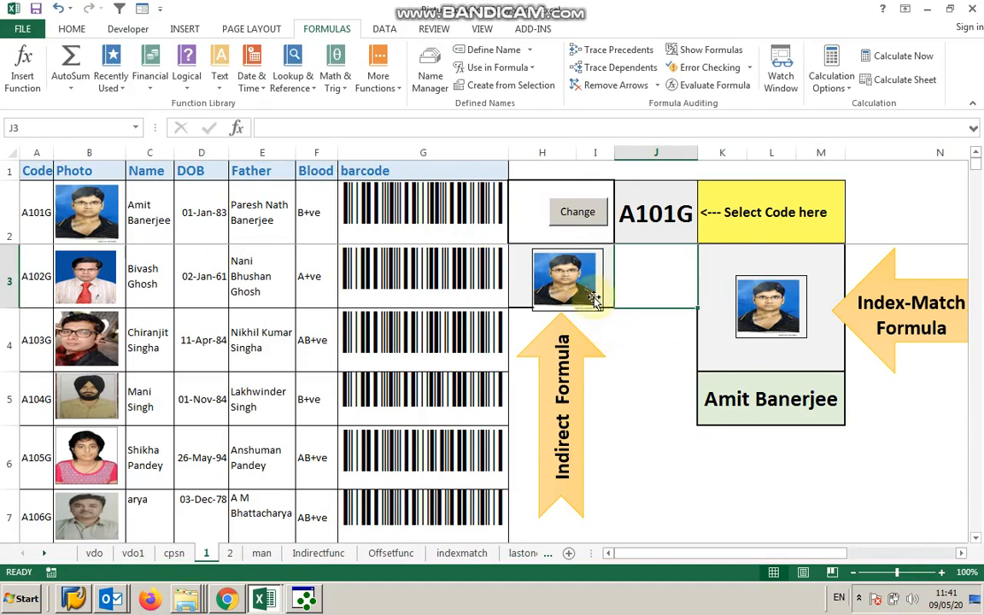
Link the picture in H3 to the selected-code cell J2 with the formula =$J$2
left_click(553, 278)
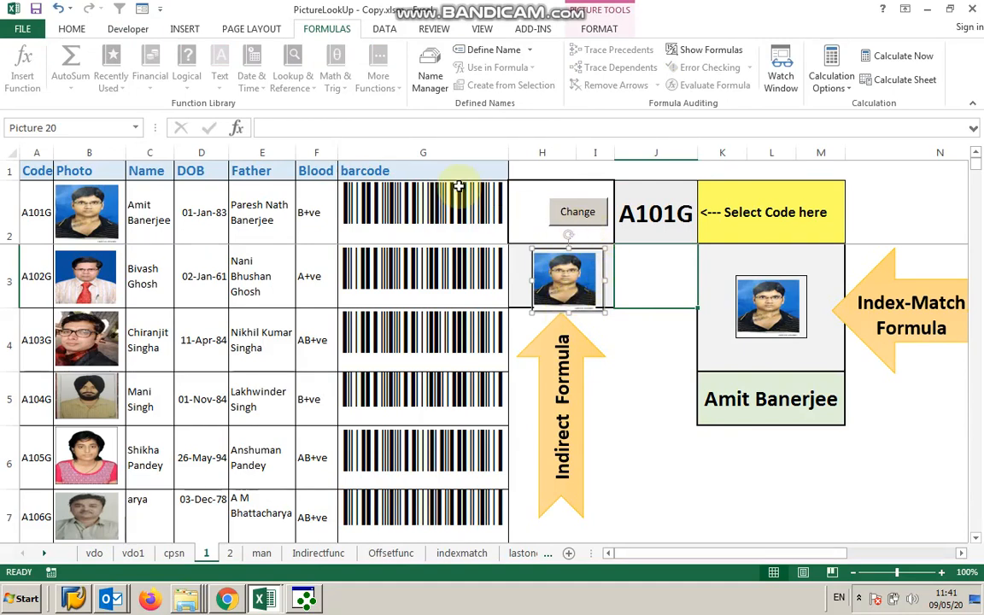
left_click(287, 127)
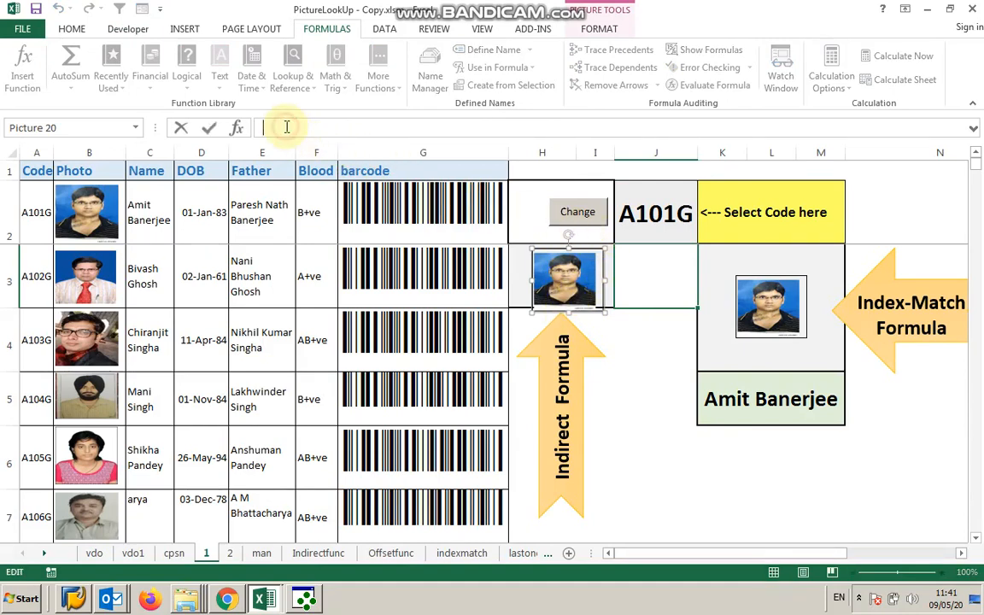
left_click(632, 214)
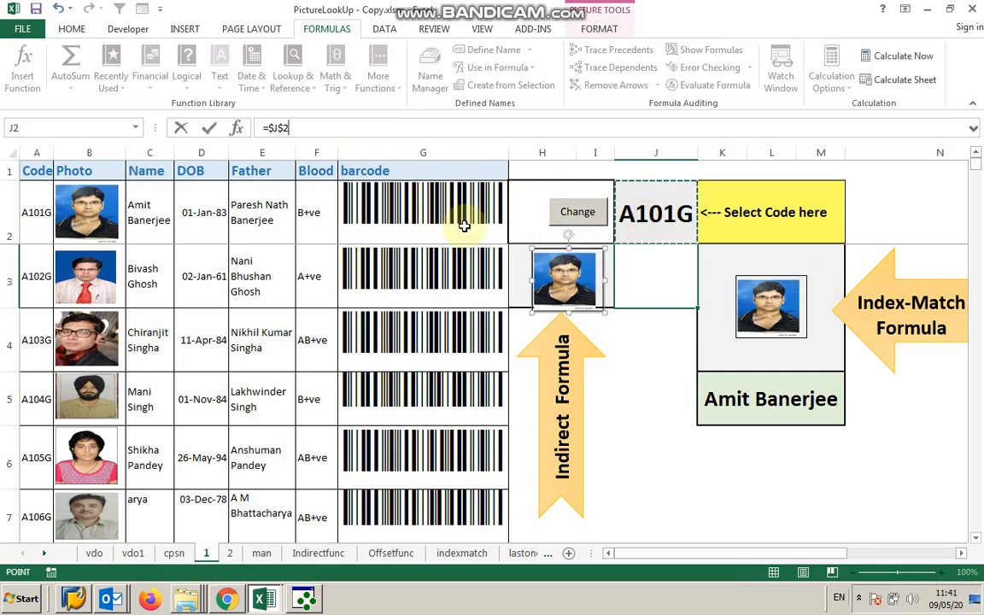
left_click(210, 131)
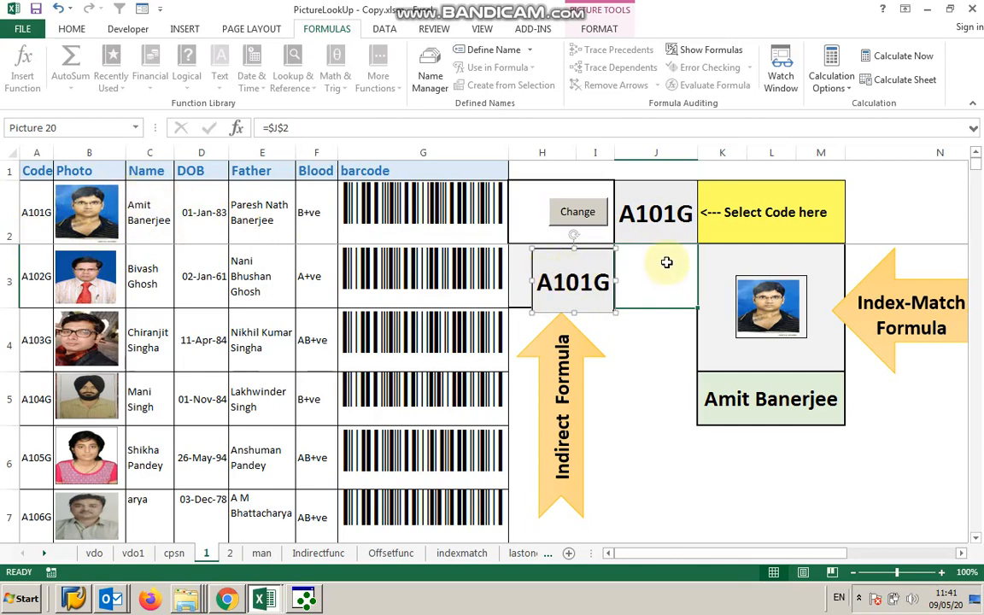
Cycle J2 through the codes with the Change control to test the picture linked directly to that cell
left_click(574, 219)
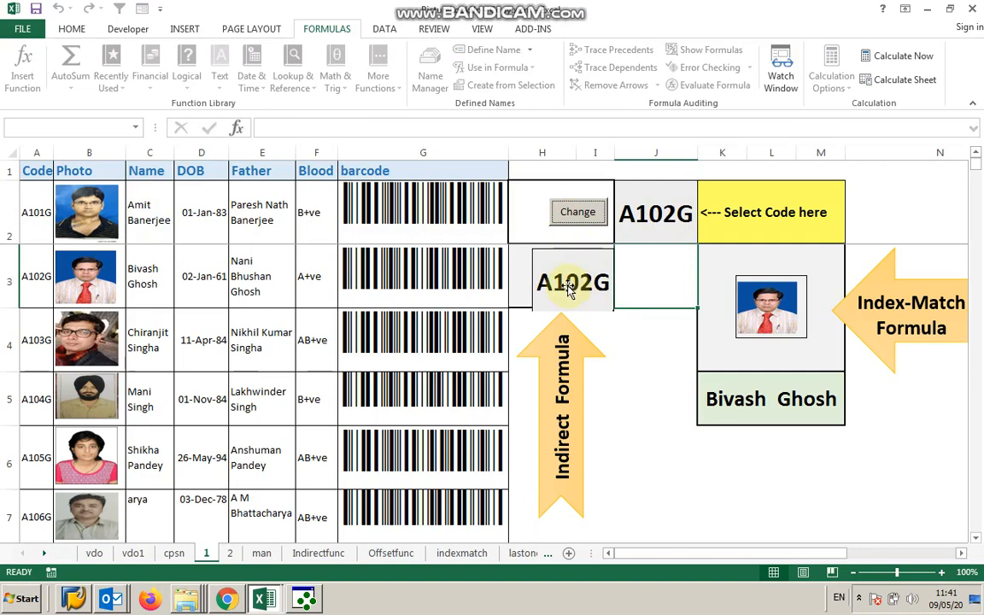
left_click(586, 222)
left_click(586, 222)
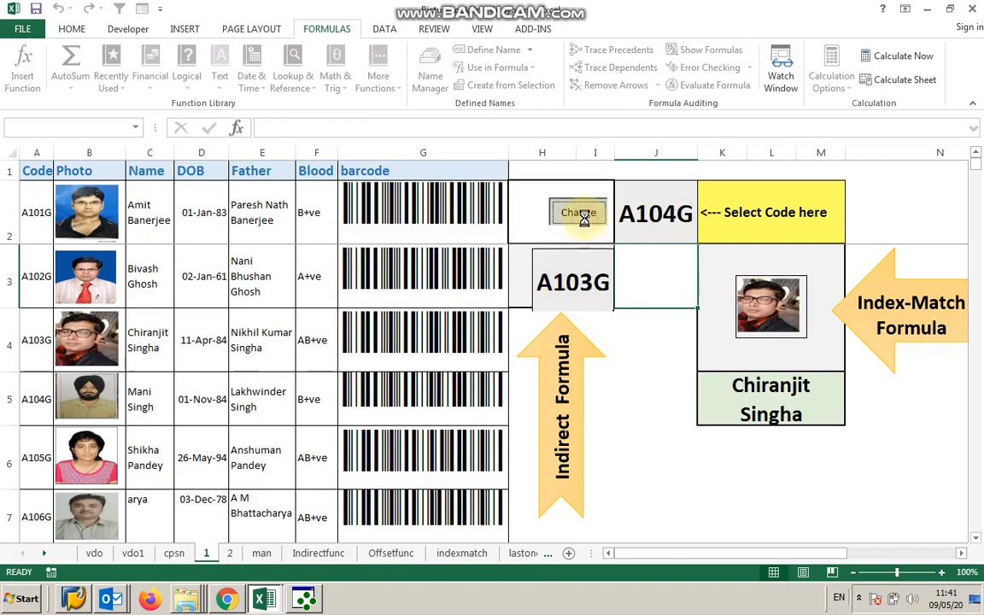
left_click(586, 222)
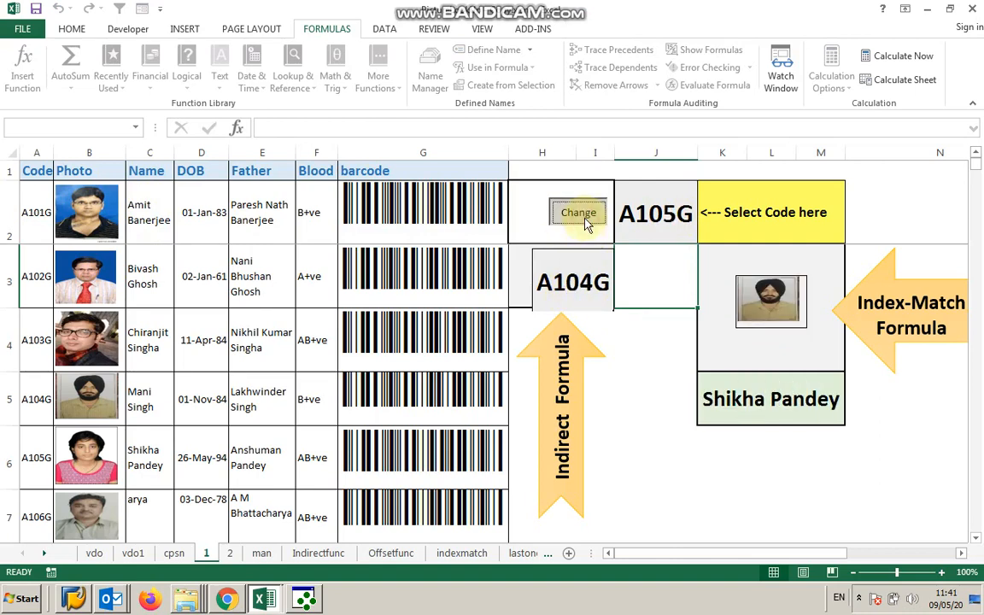
Review the ImageIndirectList definition, =INDIRECT('1'!$J$2), in the Name Manager
left_click(576, 262)
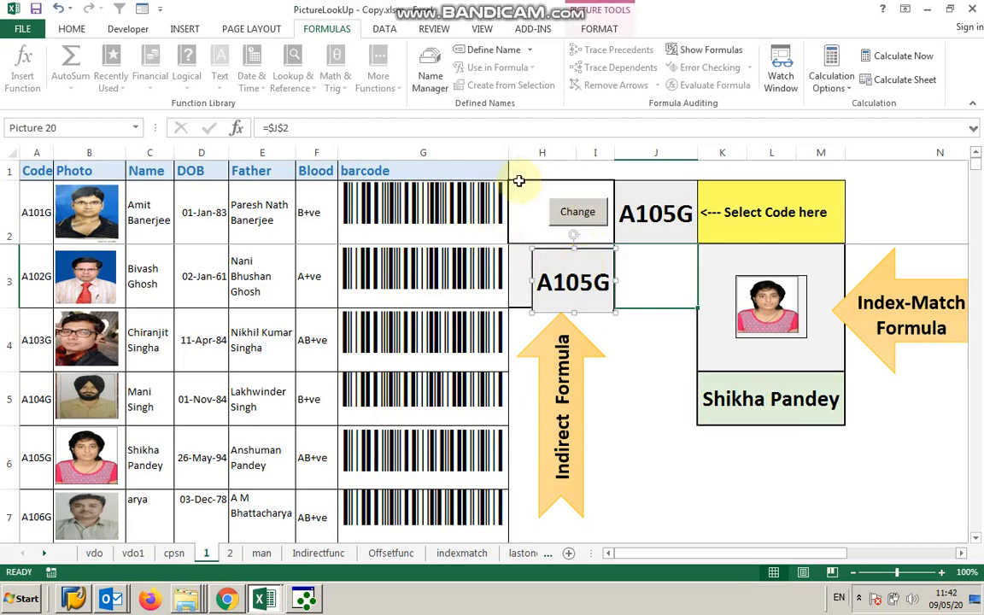
left_click(422, 85)
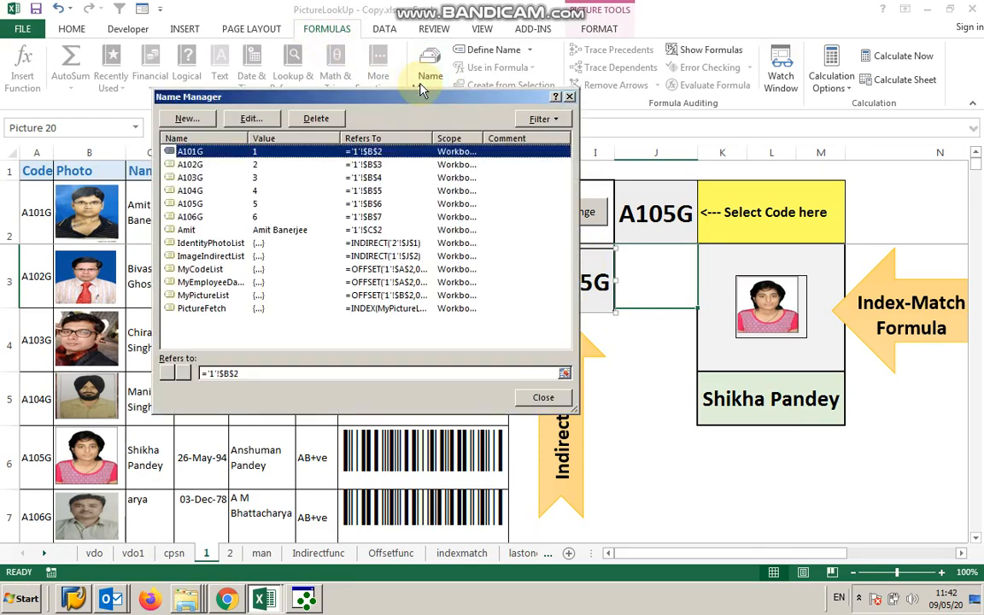
left_click_drag(378, 97, 372, 89)
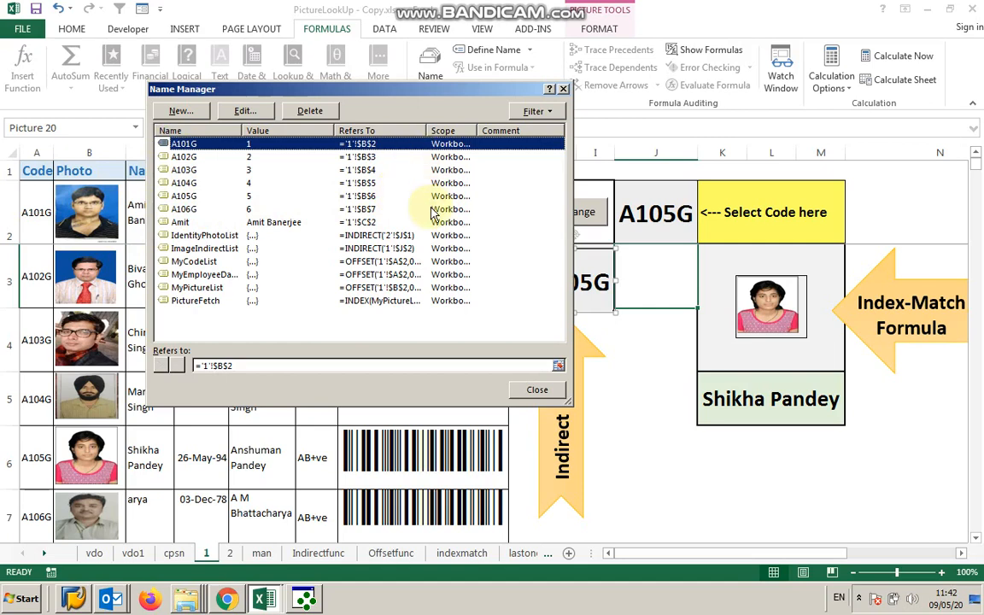
left_click(188, 248)
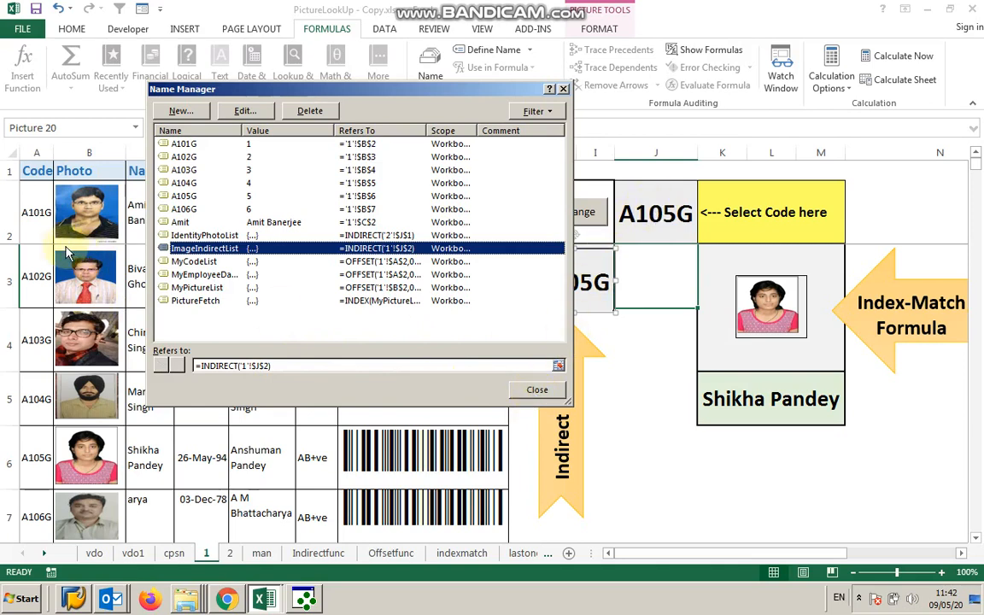
left_click(533, 387)
Replace the cell reference in the H3 picture's formula with the defined name so it reads =ImageIndirectList
left_click(267, 128)
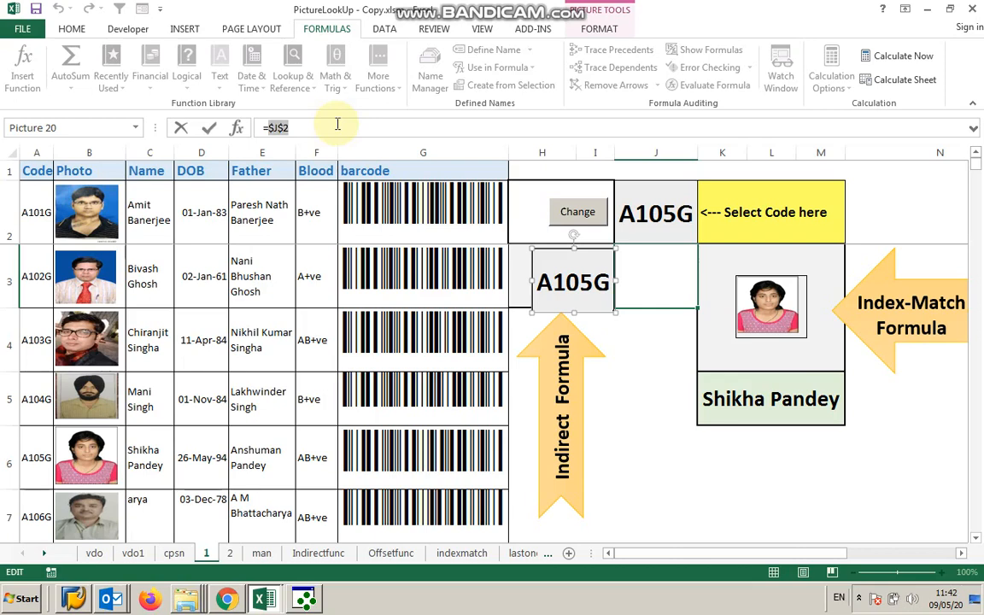
type("image")
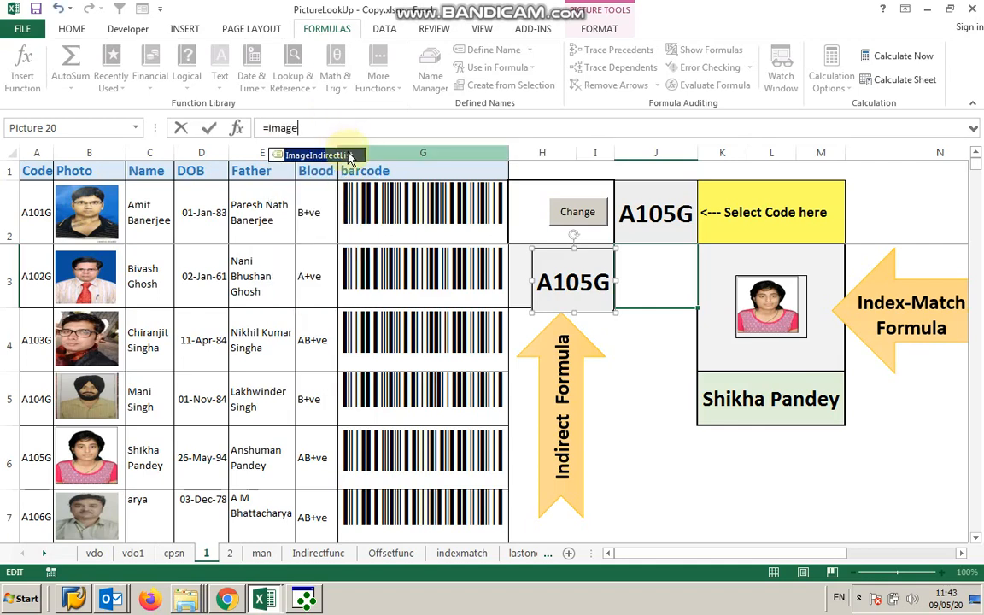
double_click(333, 159)
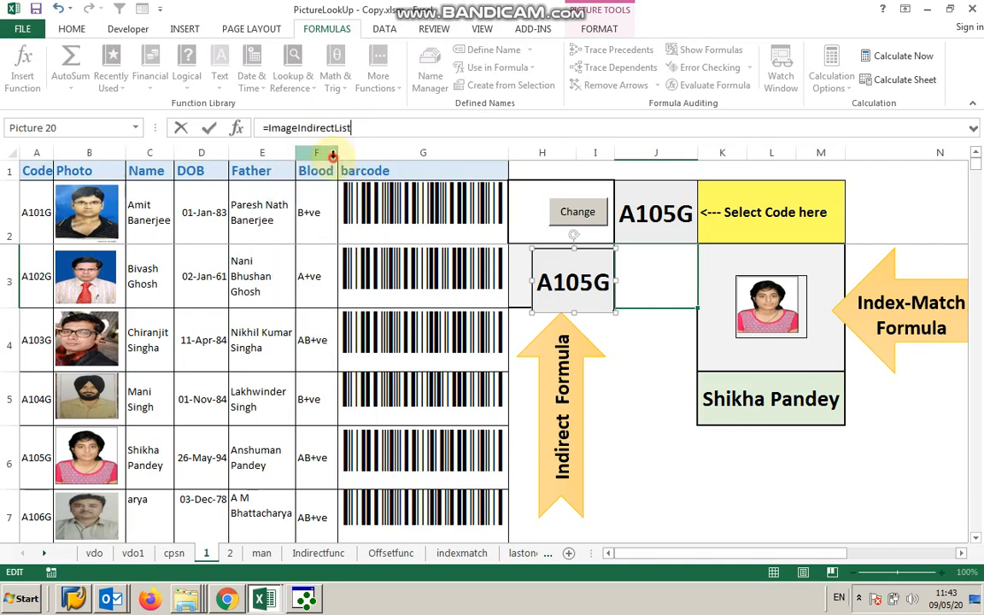
left_click(210, 131)
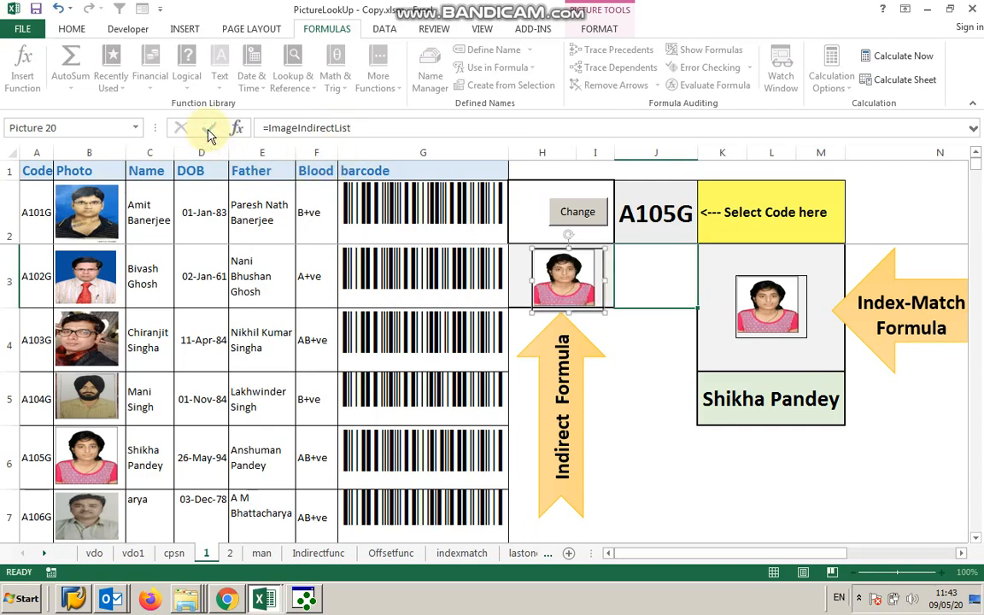
left_click(635, 256)
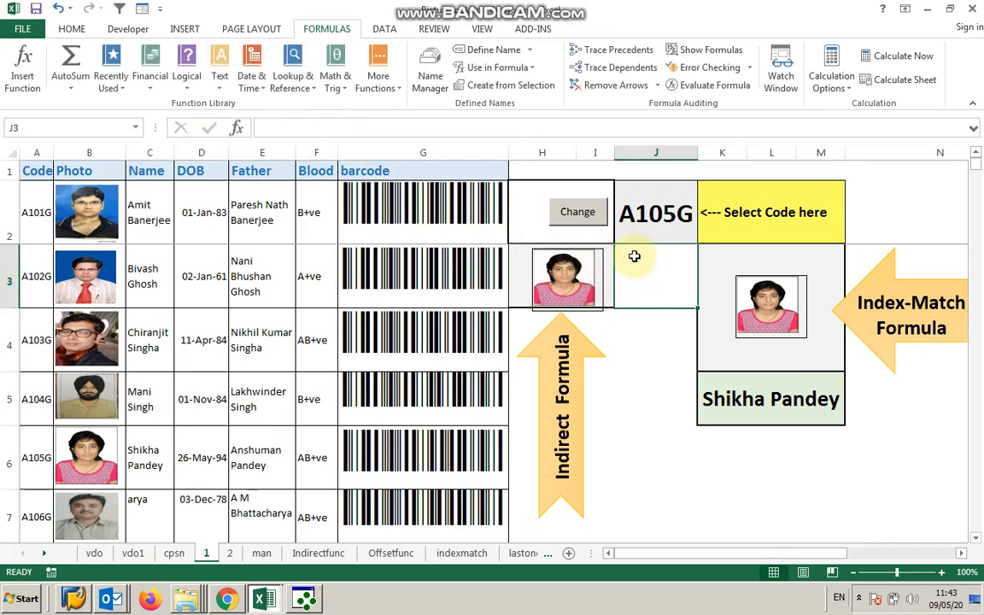
Test the INDIRECT picture lookup in H3 by cycling through the employee codes with the Change control
left_click(578, 213)
left_click(585, 222)
left_click(585, 221)
left_click(585, 221)
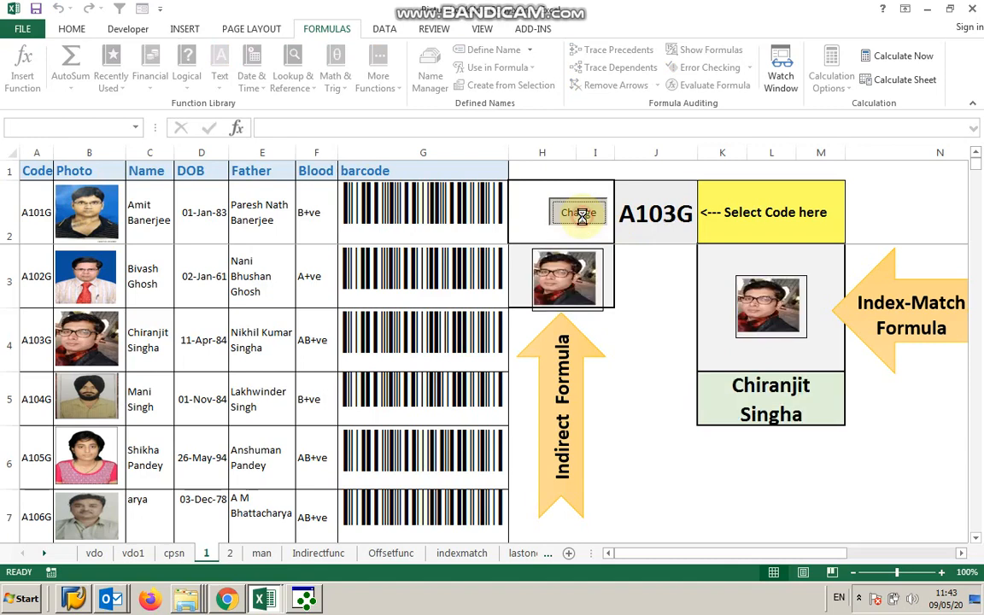
left_click(585, 221)
left_click(585, 221)
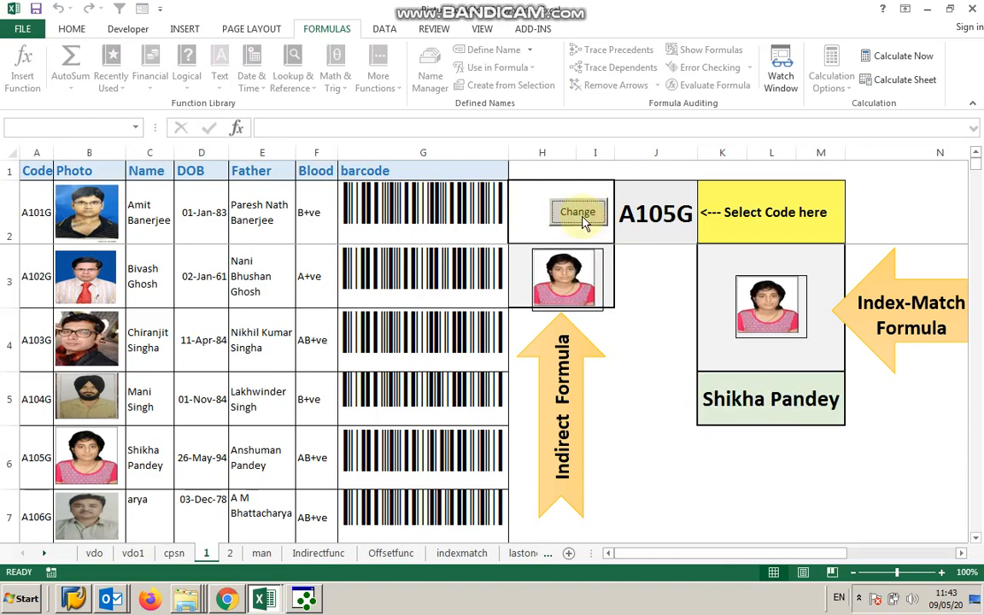